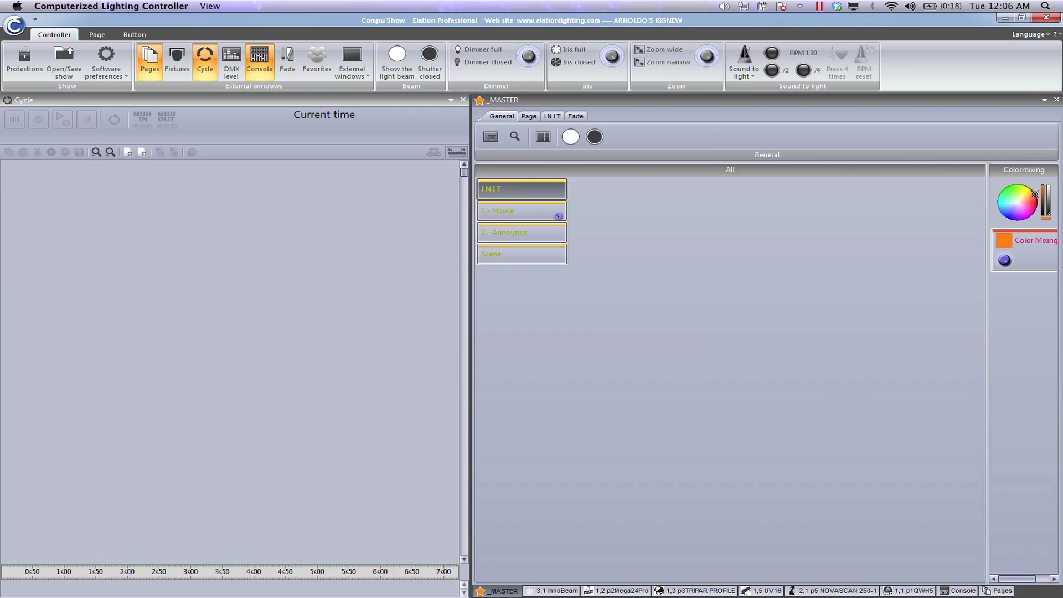
Step: Close the Cycle panel in the External windows group so the _MASTER page fills the window
{"action": "left_click", "coordinate": [204, 55]}
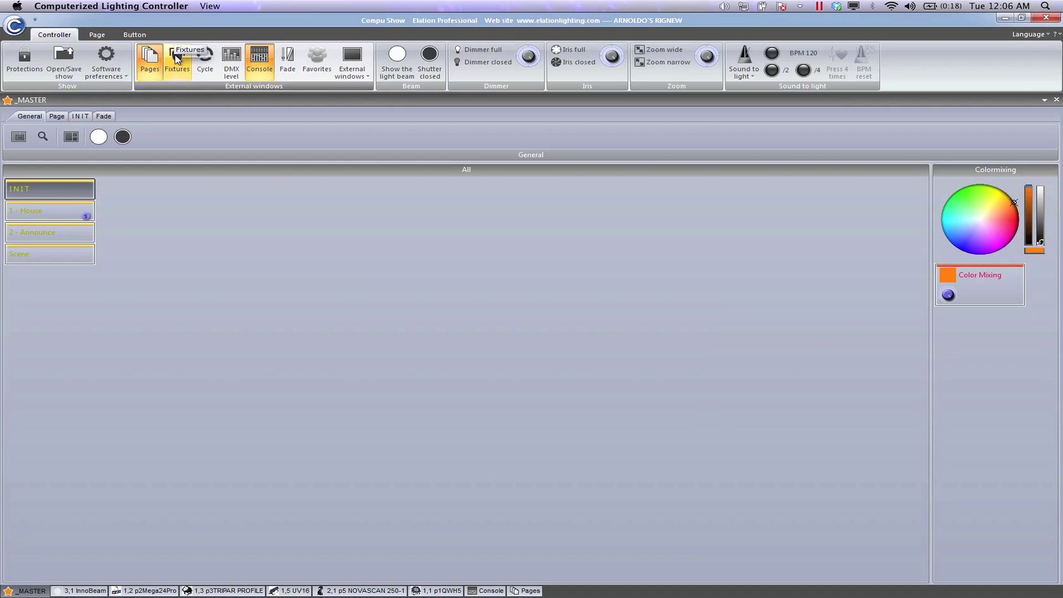
{"action": "left_click", "coordinate": [177, 58]}
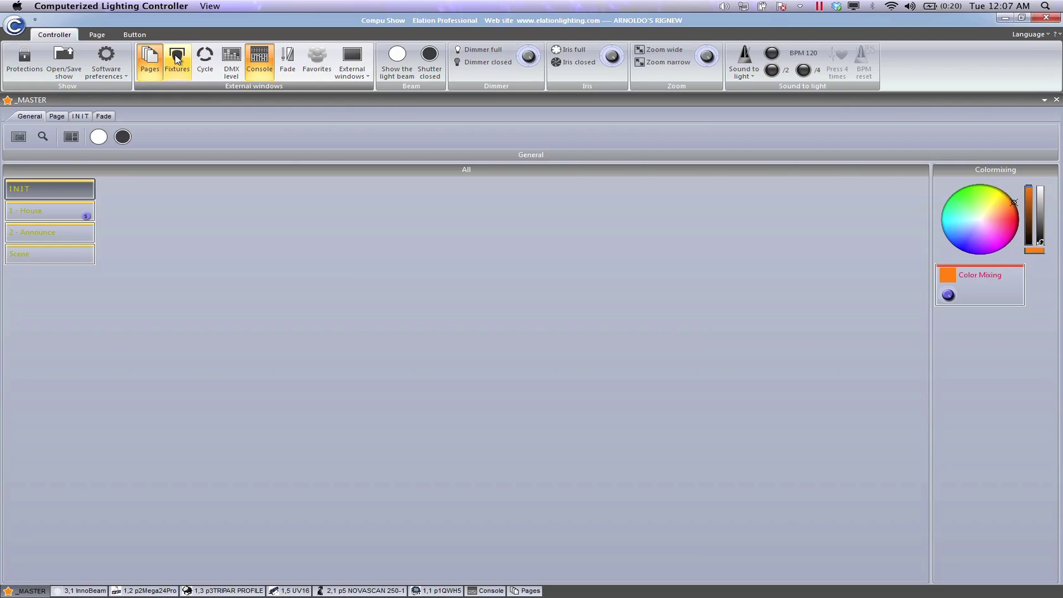
{"action": "left_click", "coordinate": [176, 59]}
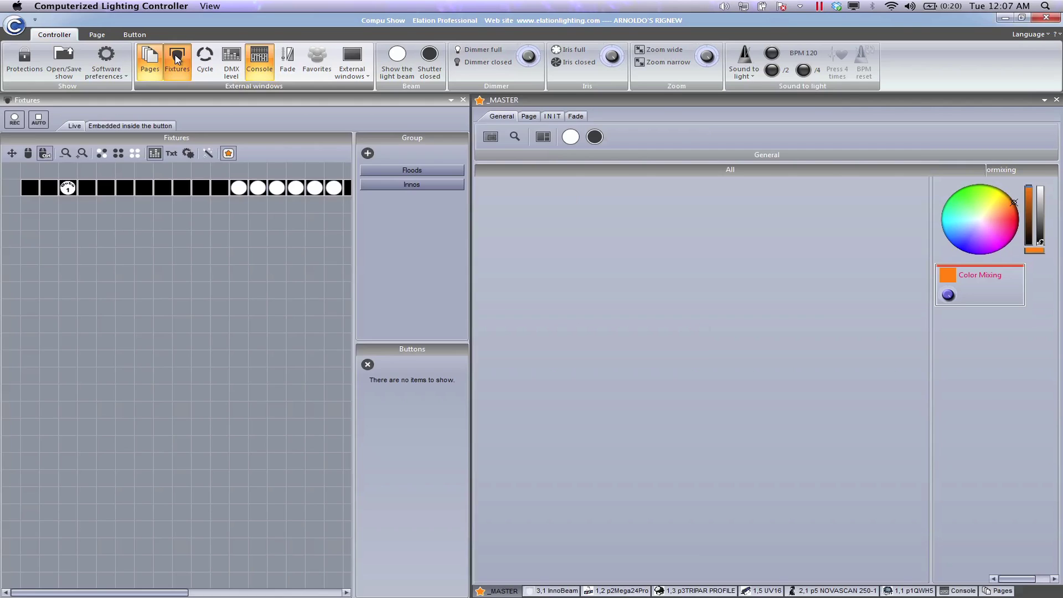
{"action": "left_click", "coordinate": [177, 58]}
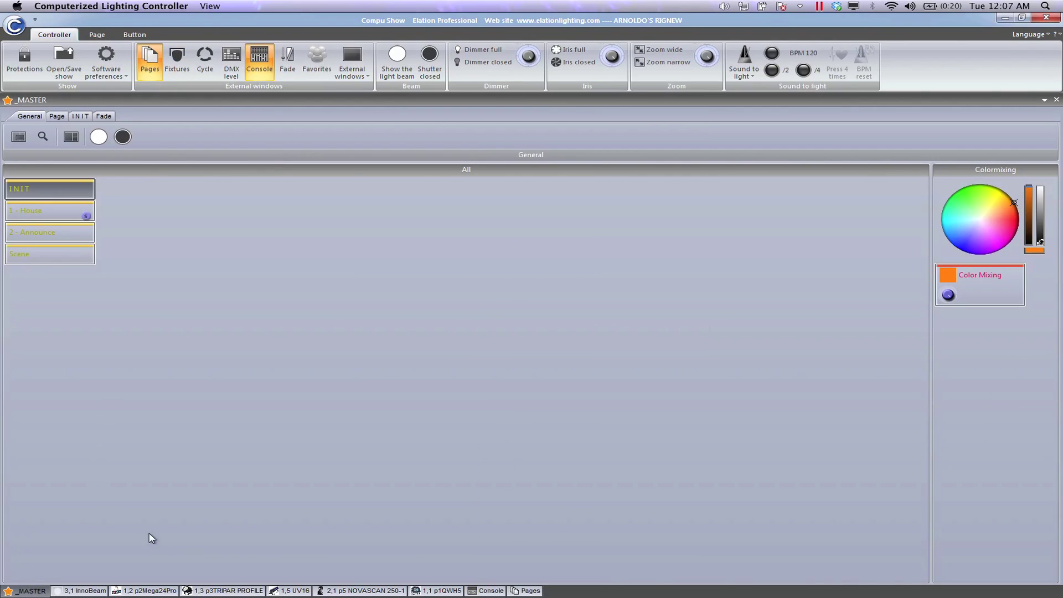
Step: Show the Pages window listing _MASTER and every fixture page with channel ranges
{"action": "left_click", "coordinate": [534, 594]}
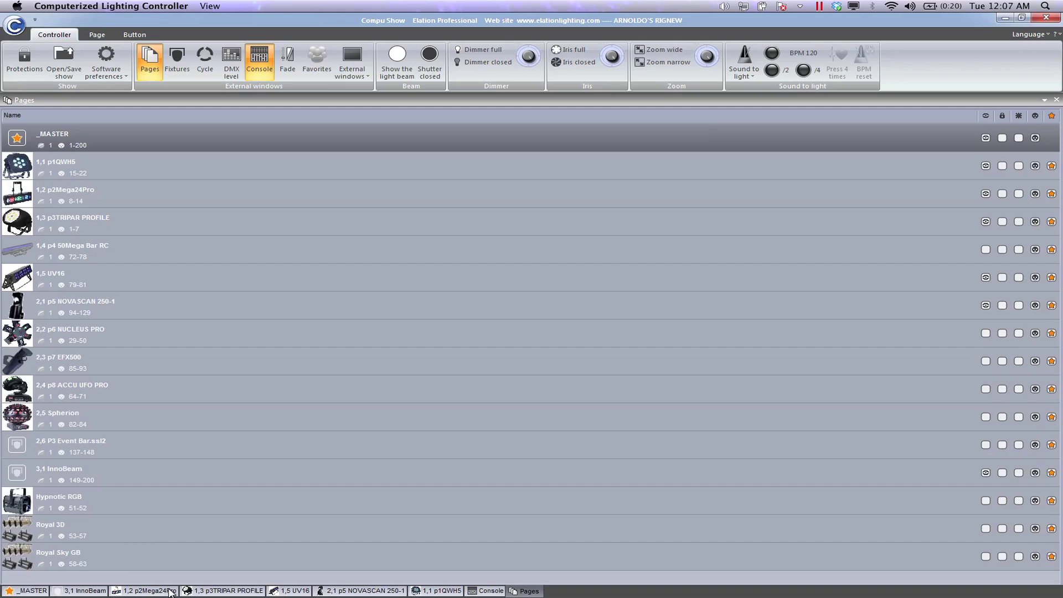
Step: Open the 1,1 p1QWH5 page's 6 Red and Blue scene, then close it, confirming the save
{"action": "left_click", "coordinate": [457, 589]}
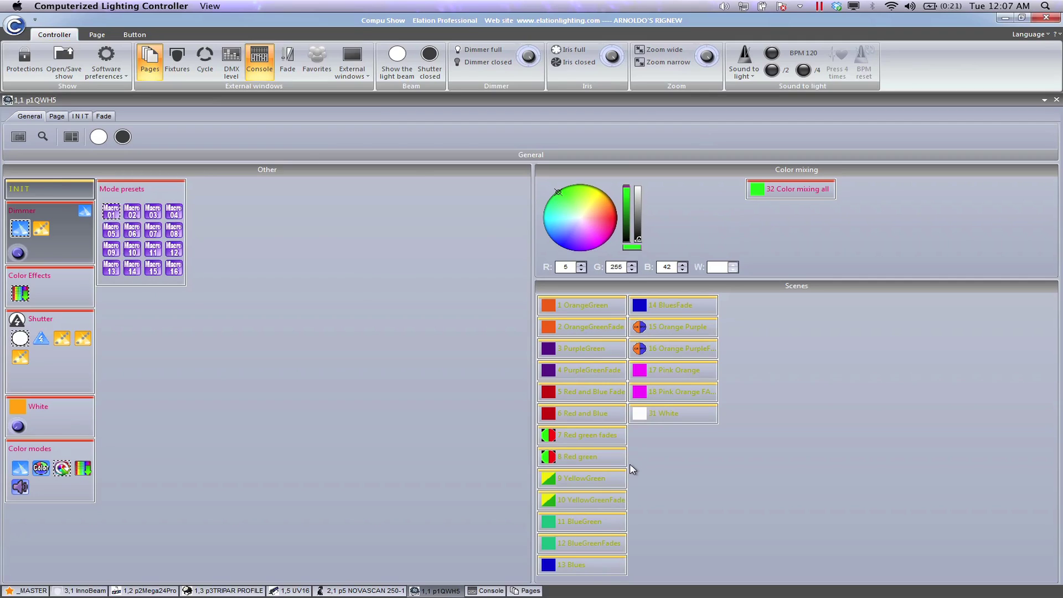
{"action": "double_click", "coordinate": [557, 413]}
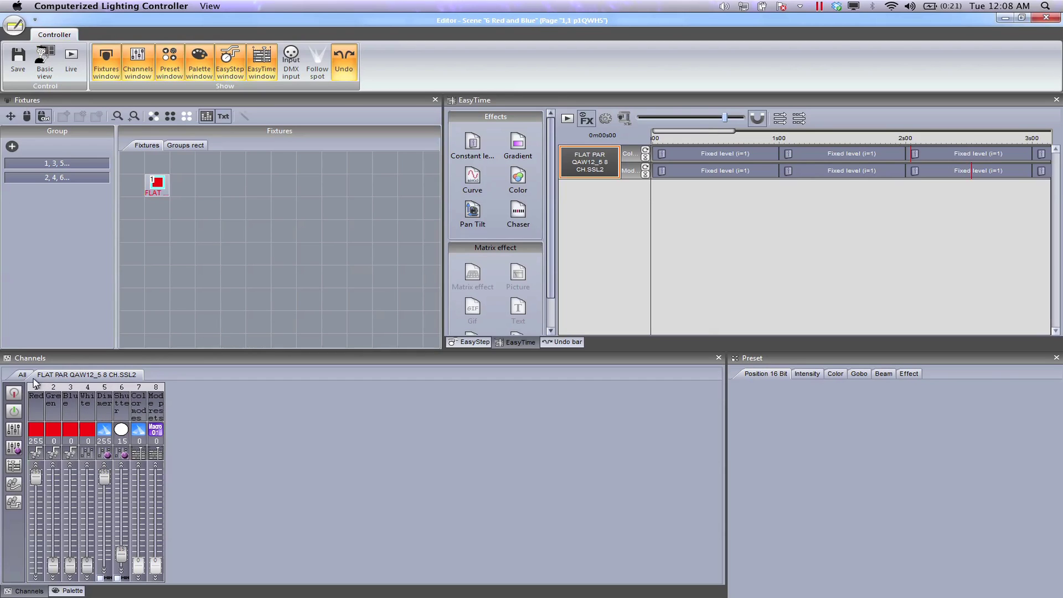
{"action": "key", "text": "Escape"}
{"action": "key", "text": "Return"}
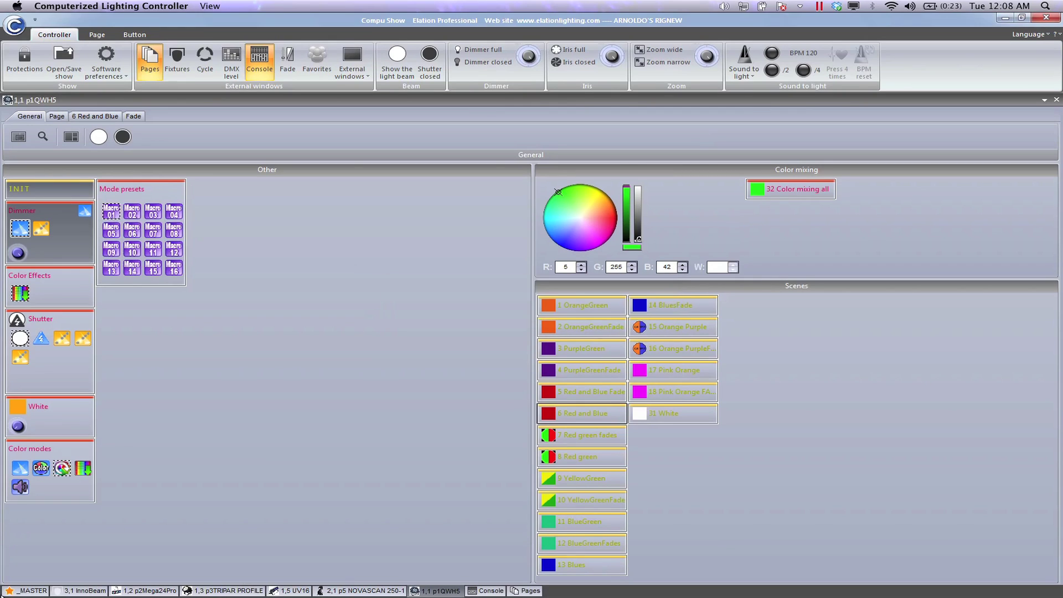
Step: Open the 1 - House scene from _MASTER and scroll back to the earlier channel tabs
{"action": "left_click", "coordinate": [25, 590]}
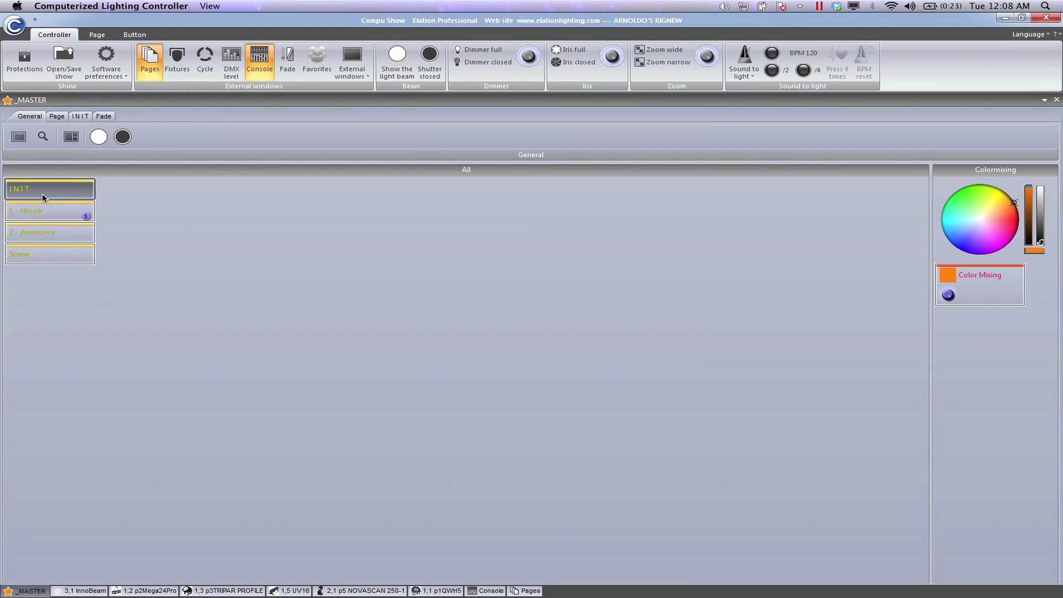
{"action": "double_click", "coordinate": [44, 214]}
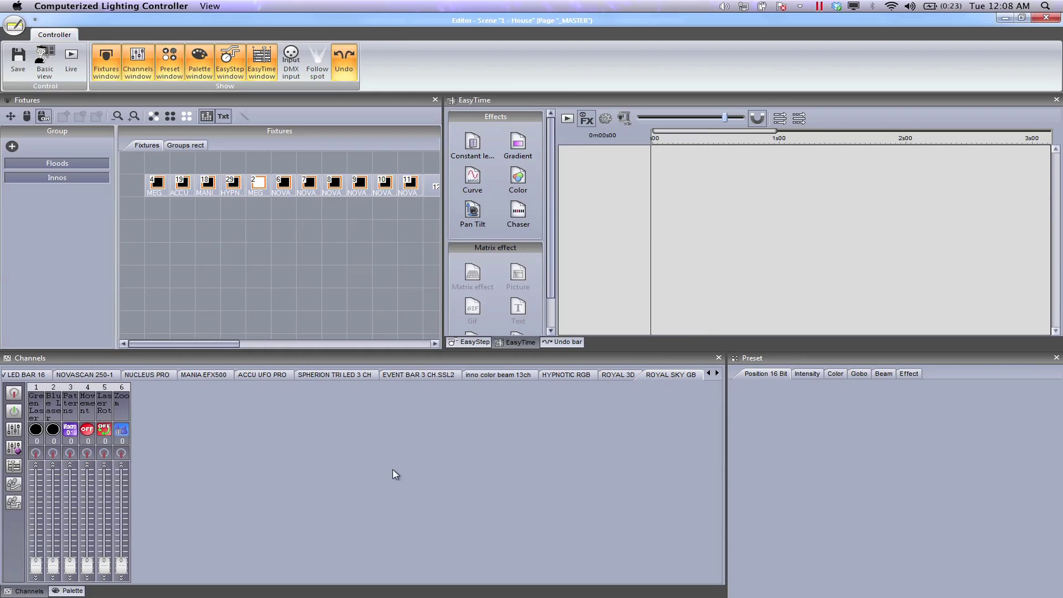
{"action": "left_click", "coordinate": [710, 374]}
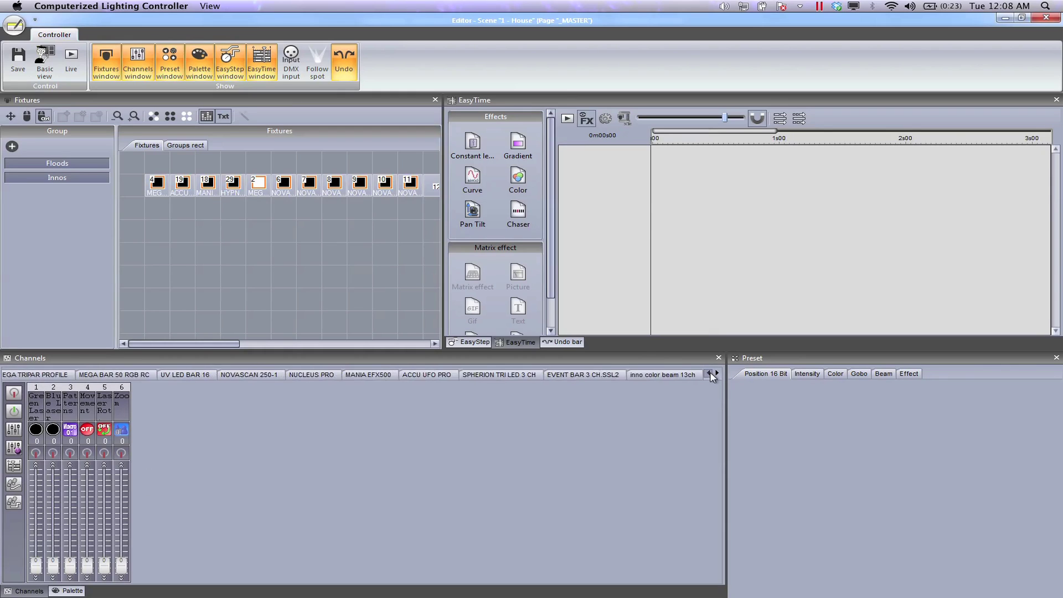
{"action": "left_click", "coordinate": [709, 374]}
{"action": "left_click", "coordinate": [709, 373]}
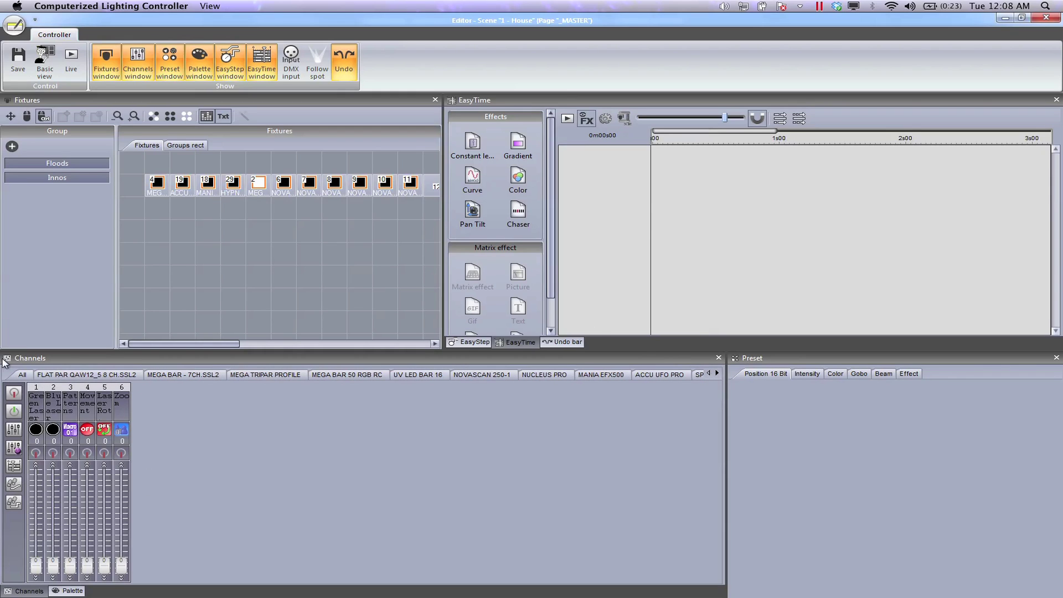
Step: Review the All and MEGA BAR - 7CH.SSL2 channel tabs, then close the editor without saving
{"action": "left_click", "coordinate": [17, 375]}
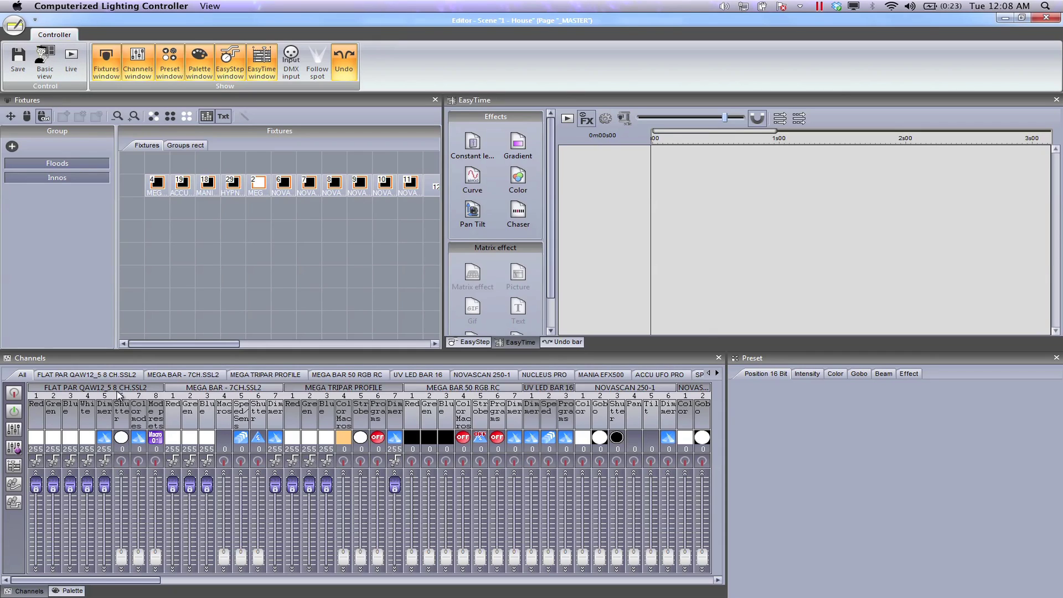
{"action": "left_click", "coordinate": [209, 376]}
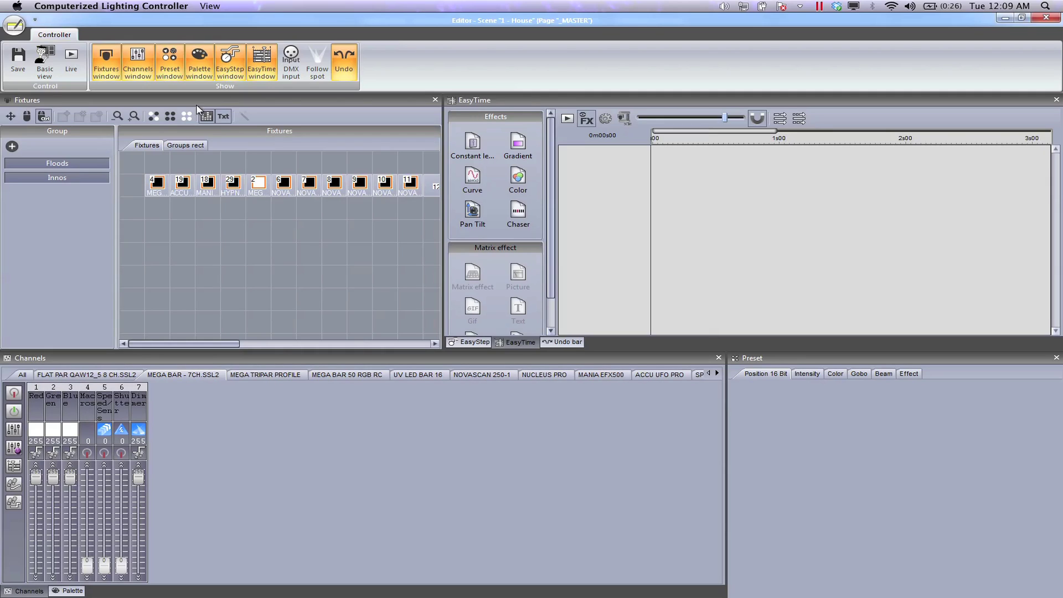
{"action": "left_click", "coordinate": [1046, 5]}
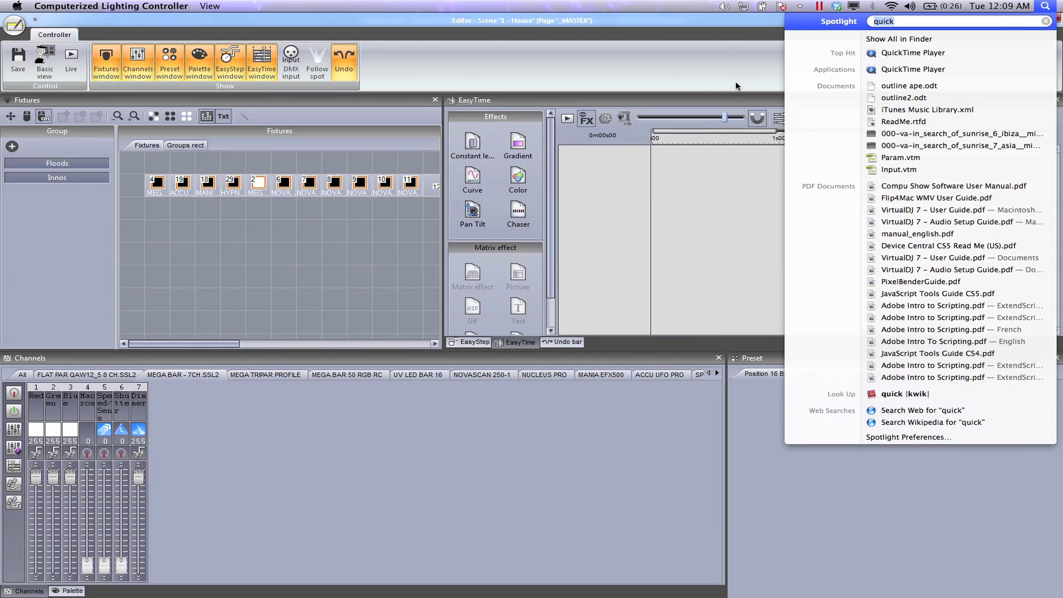
{"action": "key", "text": "Escape"}
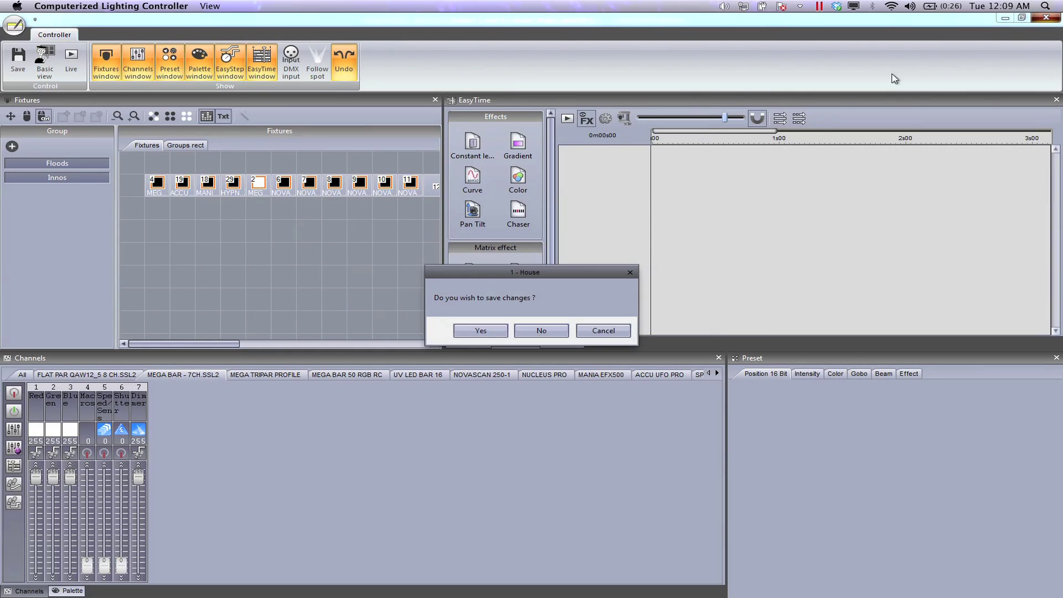
{"action": "left_click", "coordinate": [541, 330]}
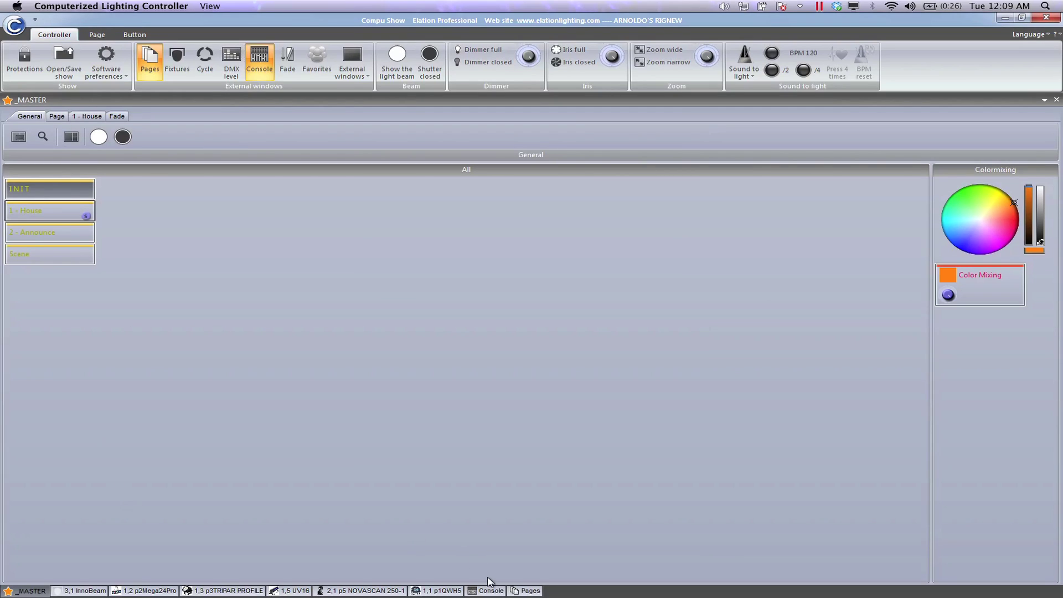
Step: Visit the 1,1 p1QWH5 page from Pages, then return to the Pages list
{"action": "left_click", "coordinate": [523, 592]}
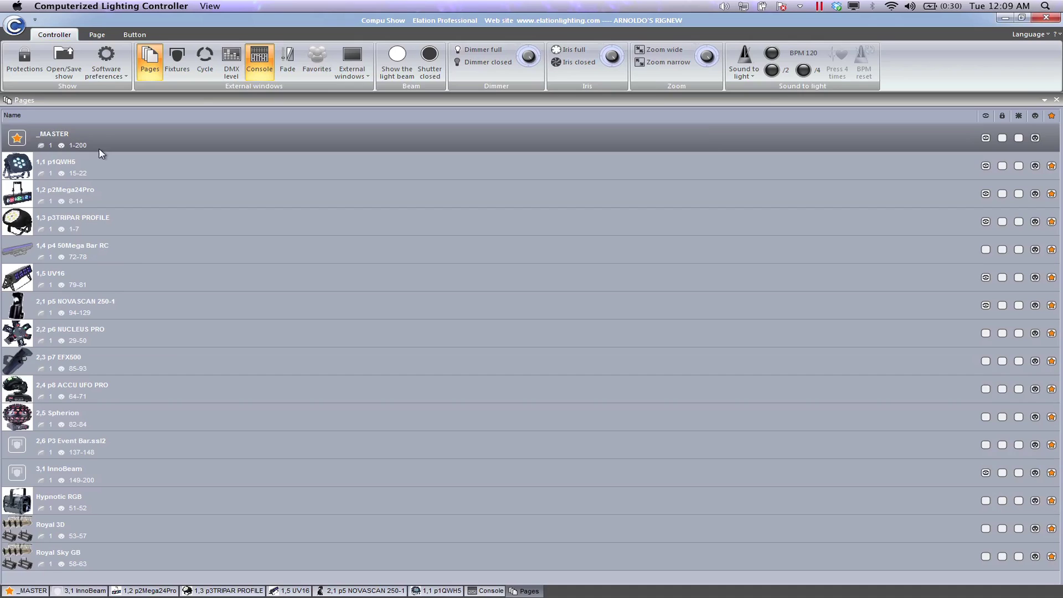
{"action": "left_click", "coordinate": [107, 173]}
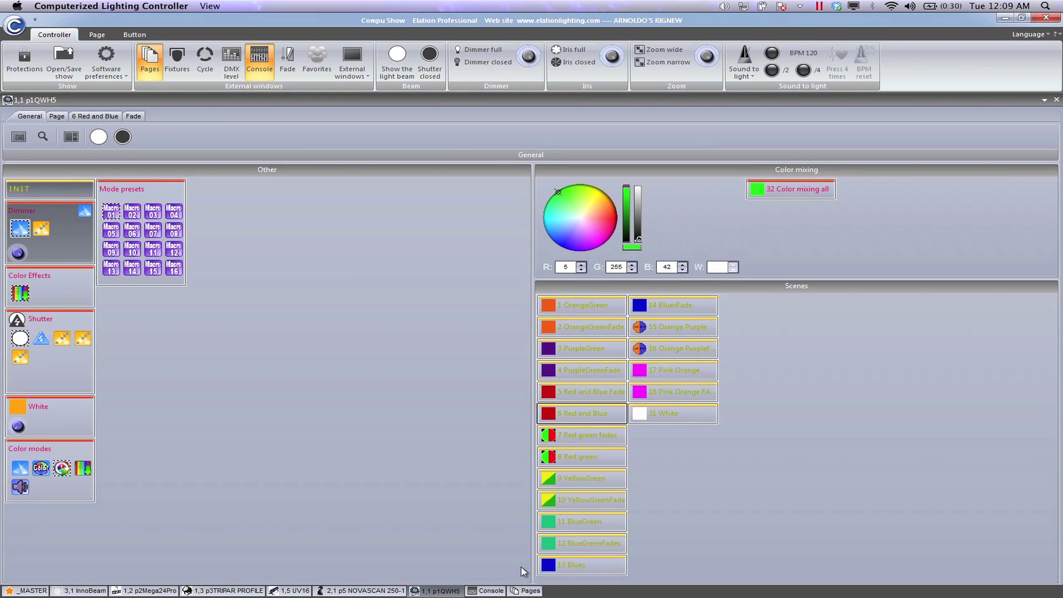
{"action": "left_click", "coordinate": [520, 593]}
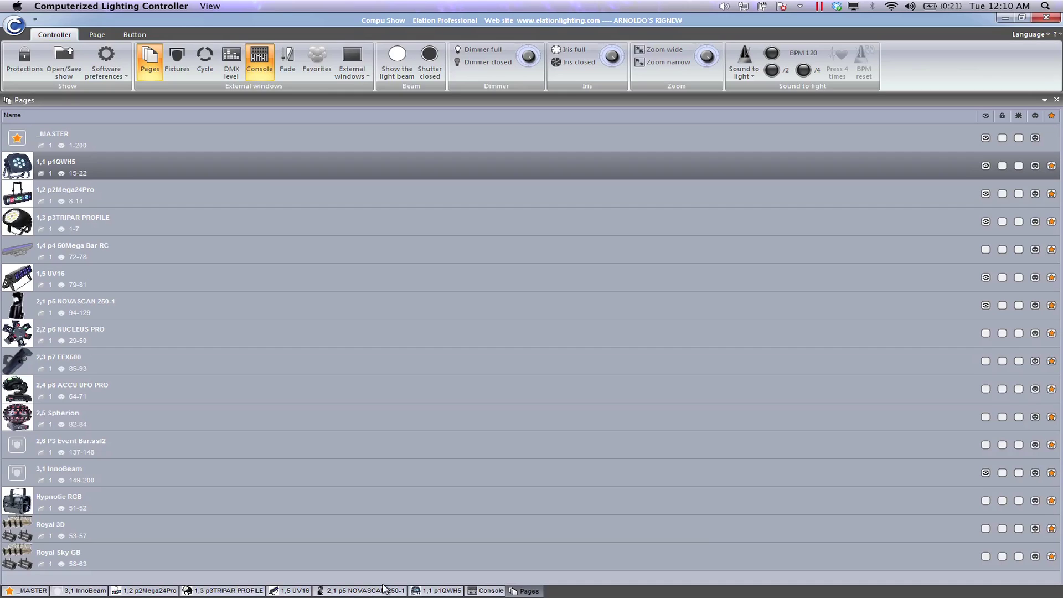
Step: Switch to the 2,1 p5 NOVASCAN 250-1 fixture page
{"action": "left_click", "coordinate": [386, 591]}
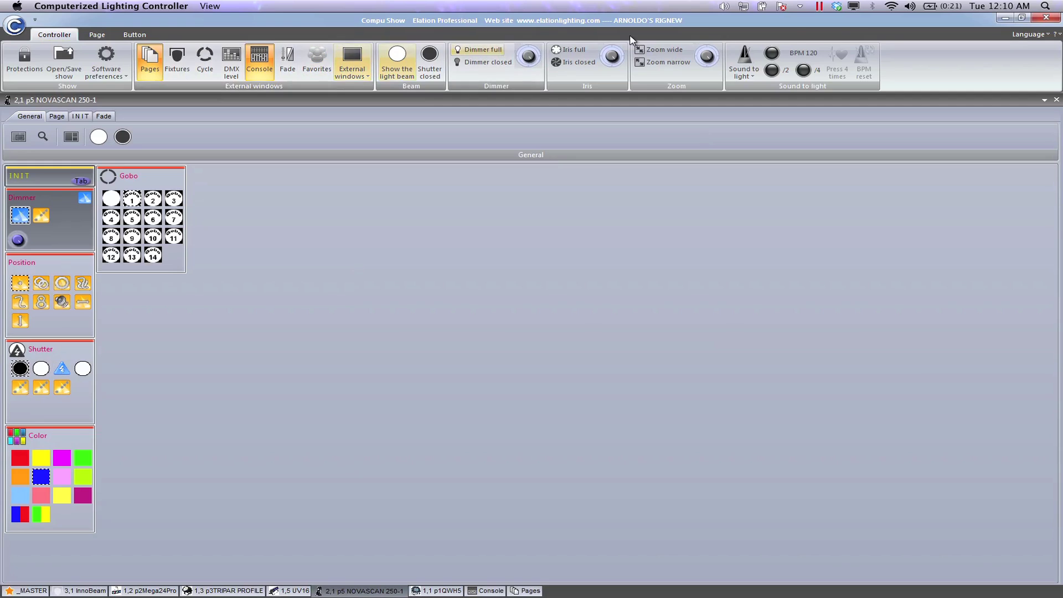
Step: Restore the controller window, move it top-left, narrow it, and launch Easy View (3D)
{"action": "left_click", "coordinate": [1022, 18]}
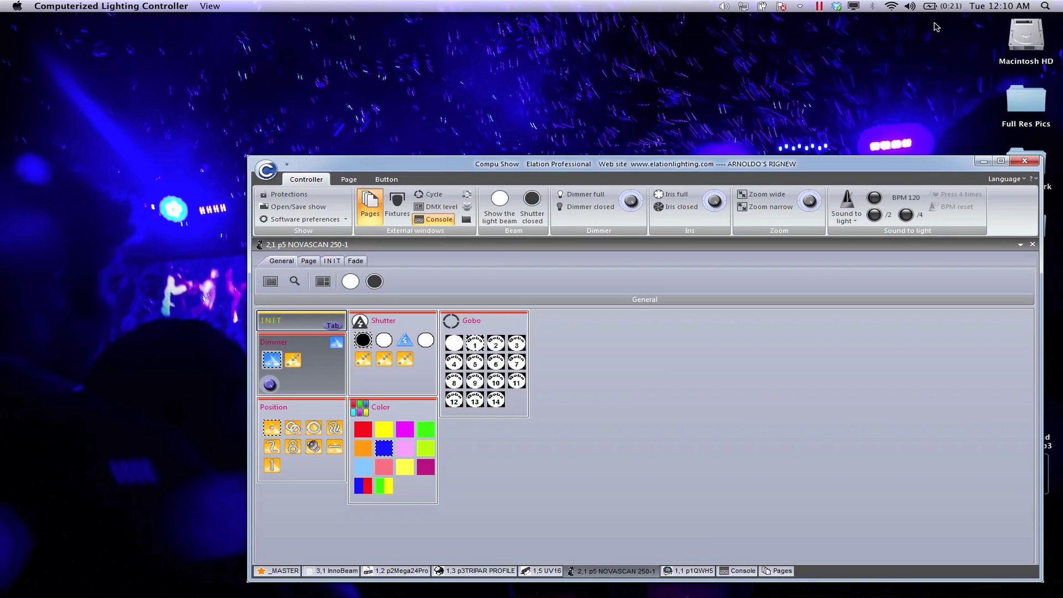
{"action": "left_click_drag", "start_coordinate": [633, 165], "coordinate": [387, 26]}
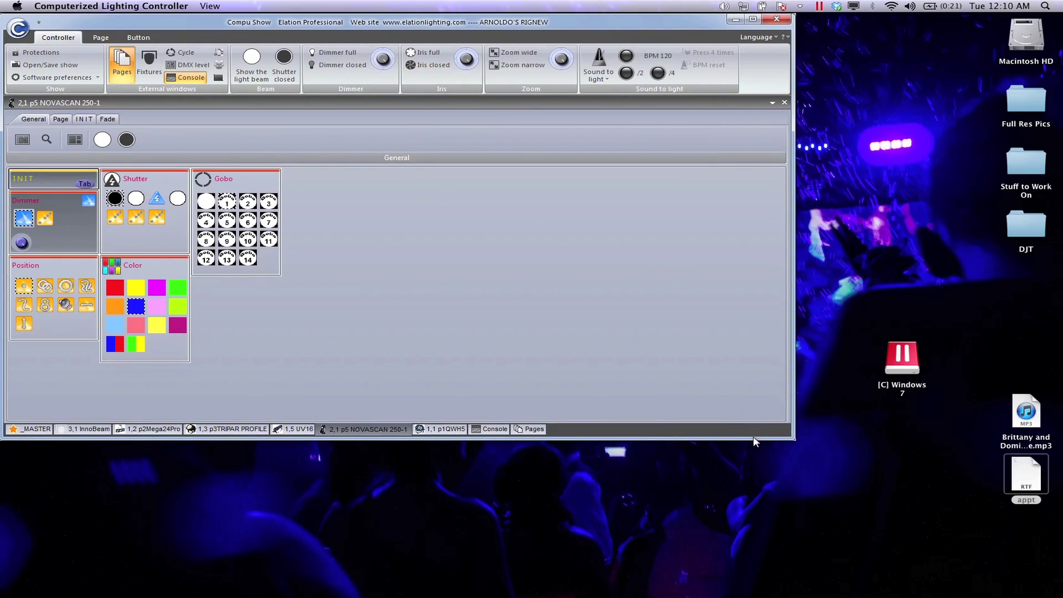
{"action": "left_click_drag", "start_coordinate": [795, 439], "coordinate": [521, 597]}
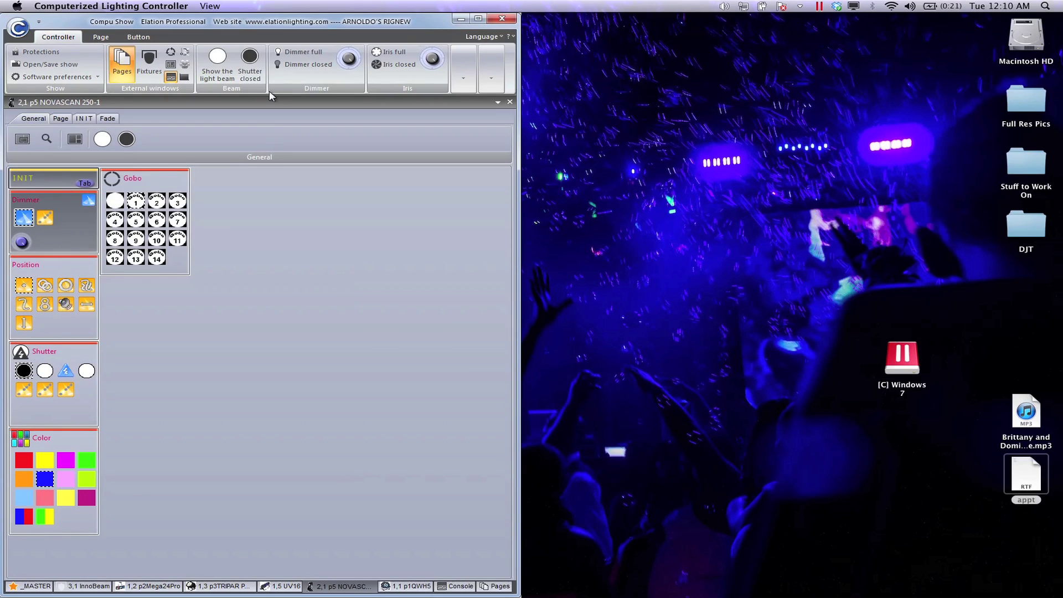
{"action": "left_click", "coordinate": [183, 77]}
{"action": "left_click", "coordinate": [217, 117]}
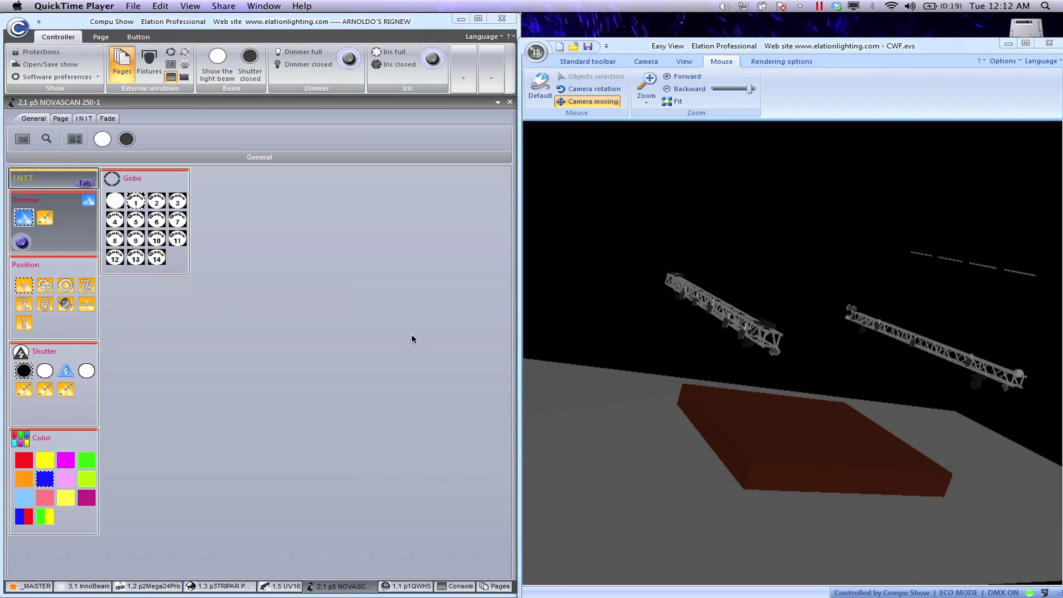
Step: Bring the Compu Show controller window back in front of Easy View
{"action": "left_click", "coordinate": [348, 349]}
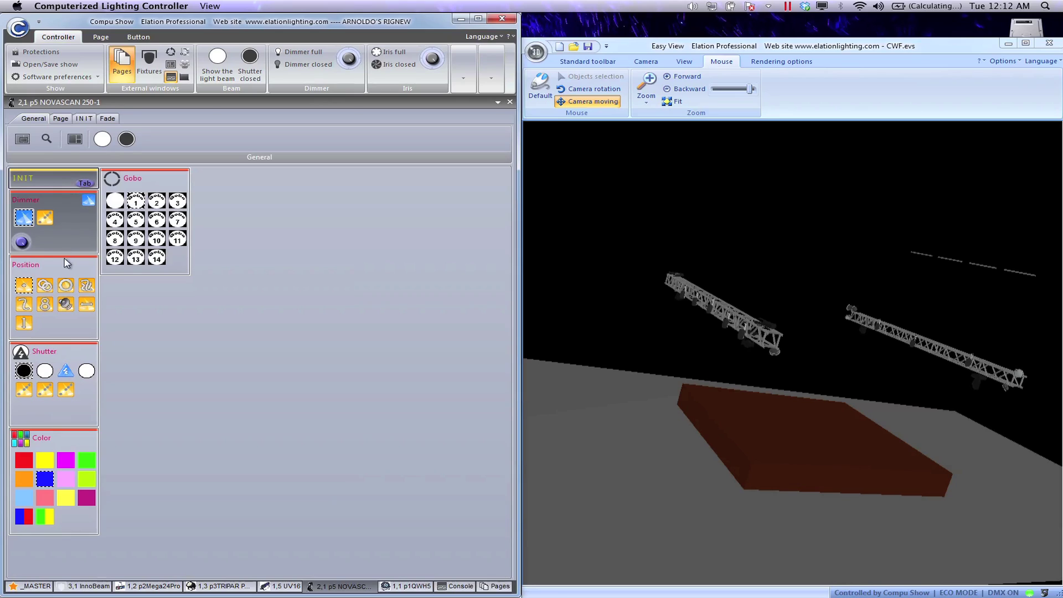
Step: Turn the dimmer on, open the shutter, project gobo 6 and start the Position circle effect
{"action": "left_click", "coordinate": [20, 219]}
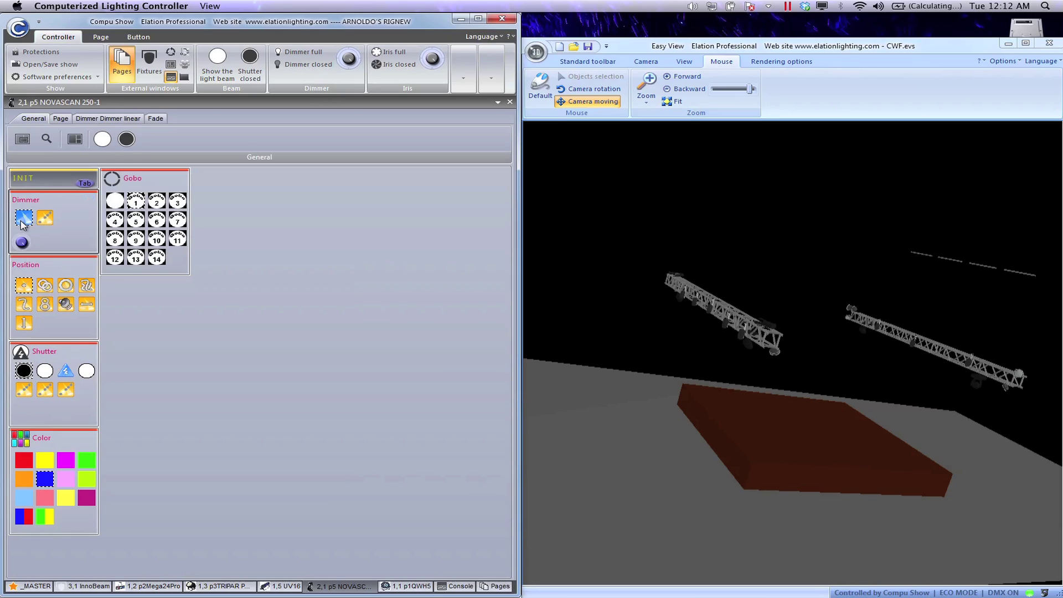
{"action": "left_click", "coordinate": [42, 373]}
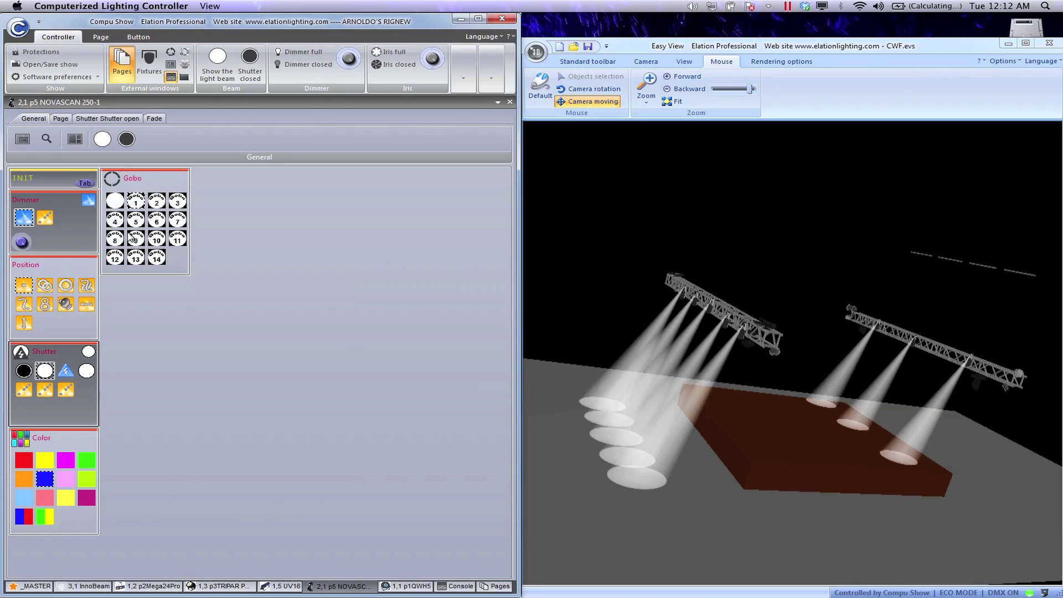
{"action": "left_click", "coordinate": [157, 227]}
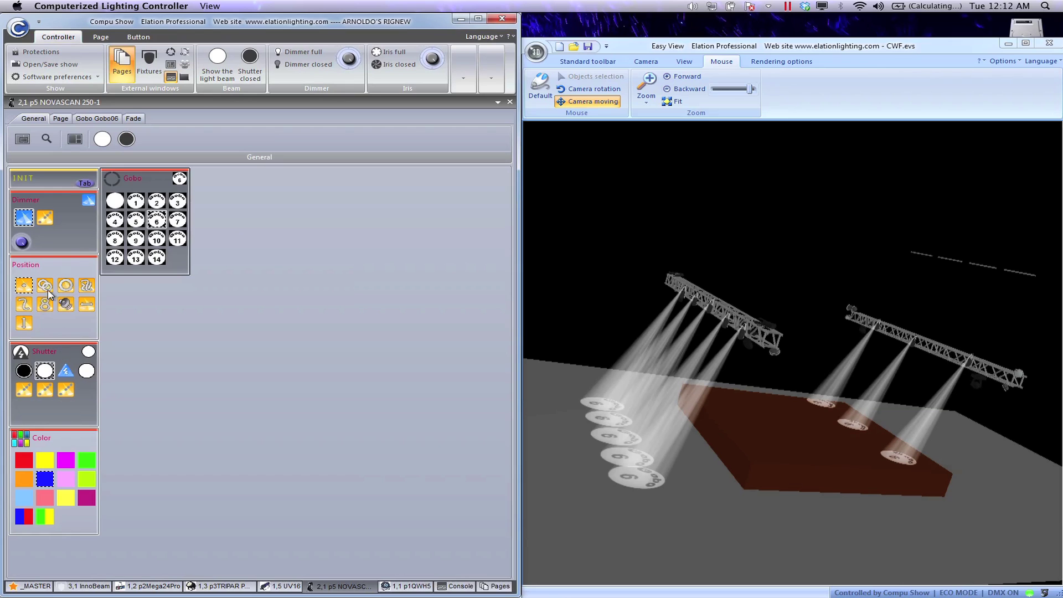
{"action": "left_click", "coordinate": [67, 287]}
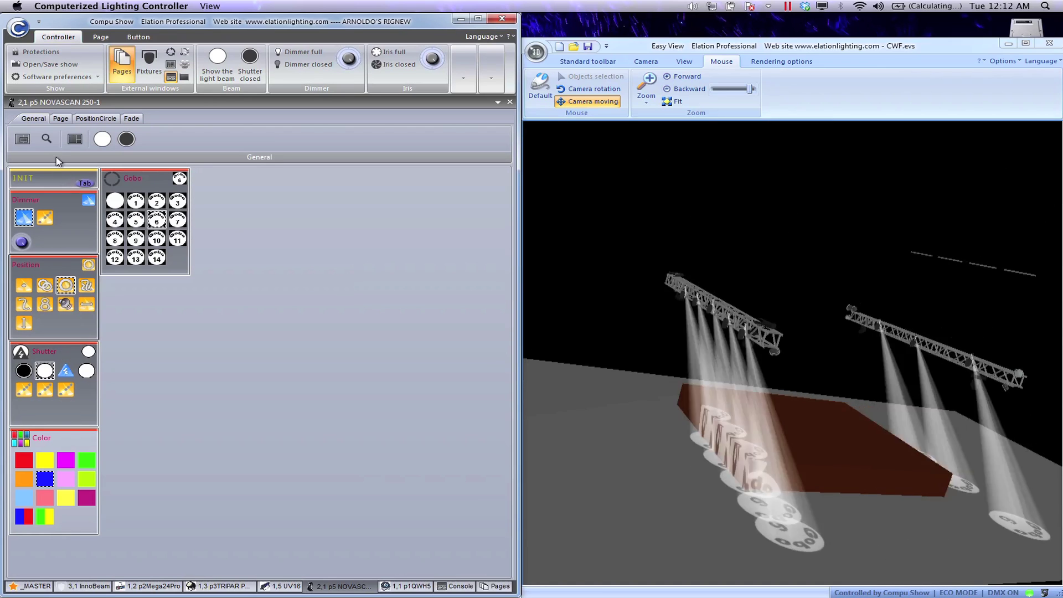
Step: Slow the circle speed to -100, colour the beams Light Red and start ShutterChaser BPM2
{"action": "left_click", "coordinate": [61, 119]}
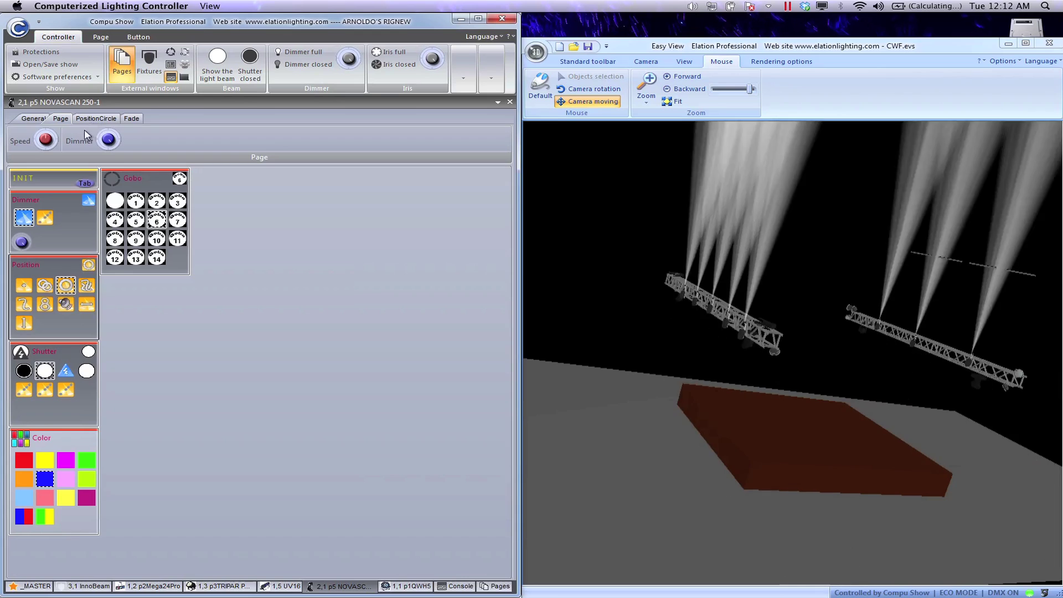
{"action": "left_click", "coordinate": [96, 118]}
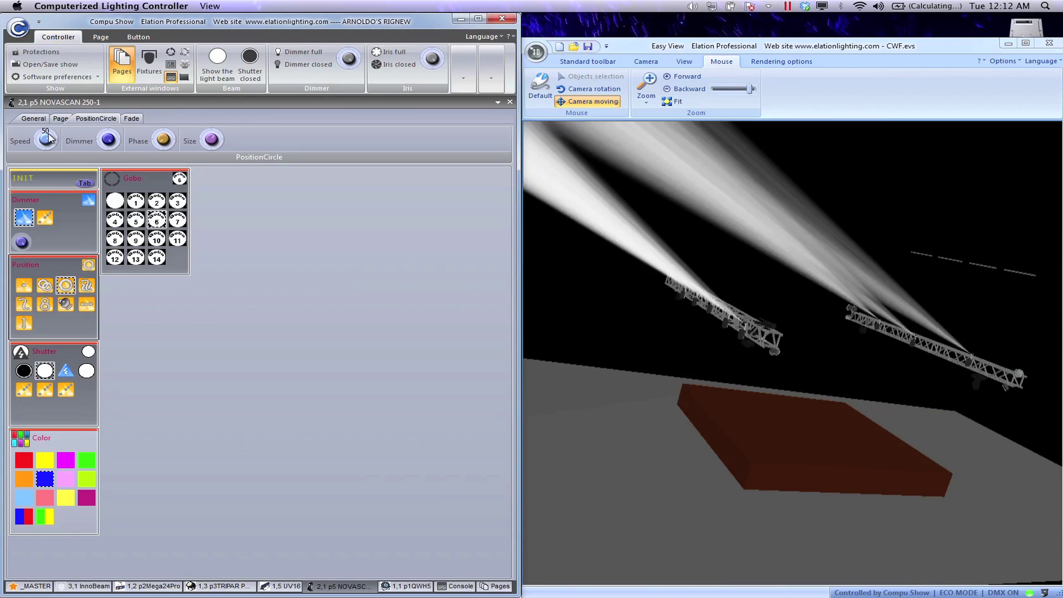
{"action": "left_click_drag", "start_coordinate": [45, 140], "coordinate": [48, 182]}
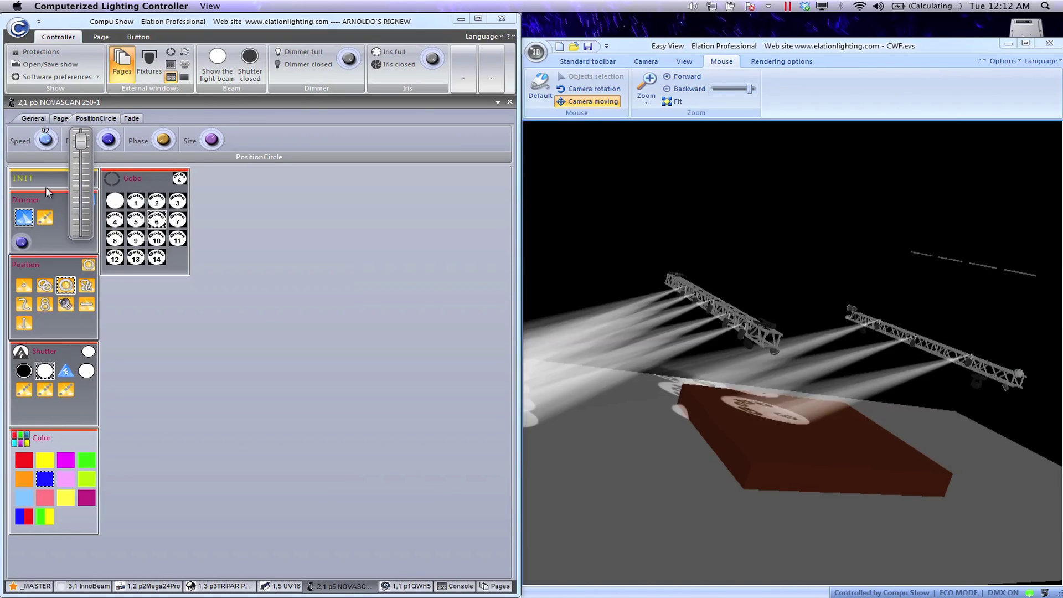
{"action": "left_click", "coordinate": [55, 148]}
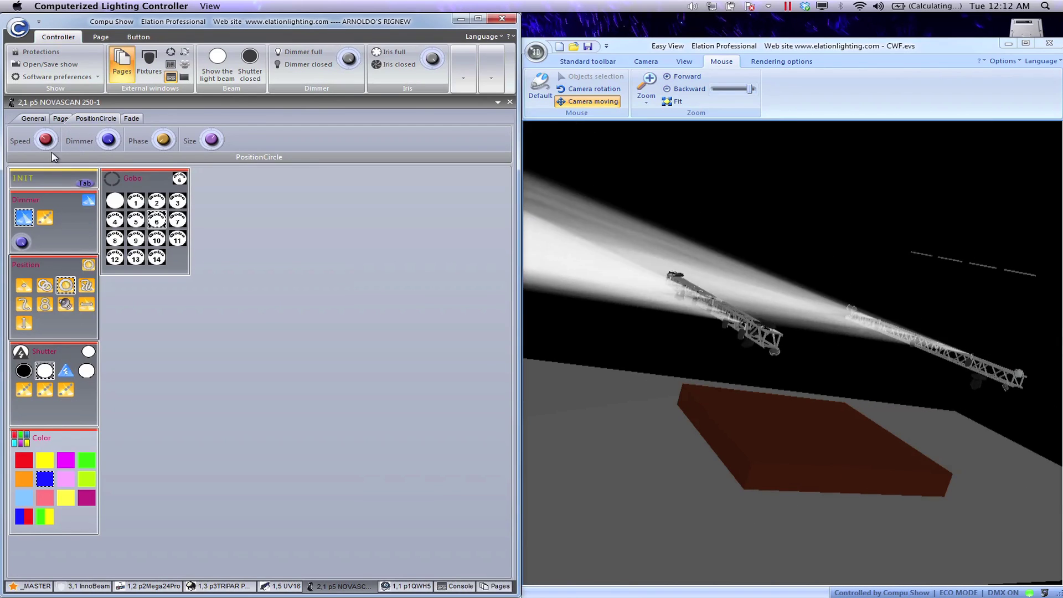
{"action": "scroll", "coordinate": [70, 165], "scroll_direction": "up", "scroll_amount": 5}
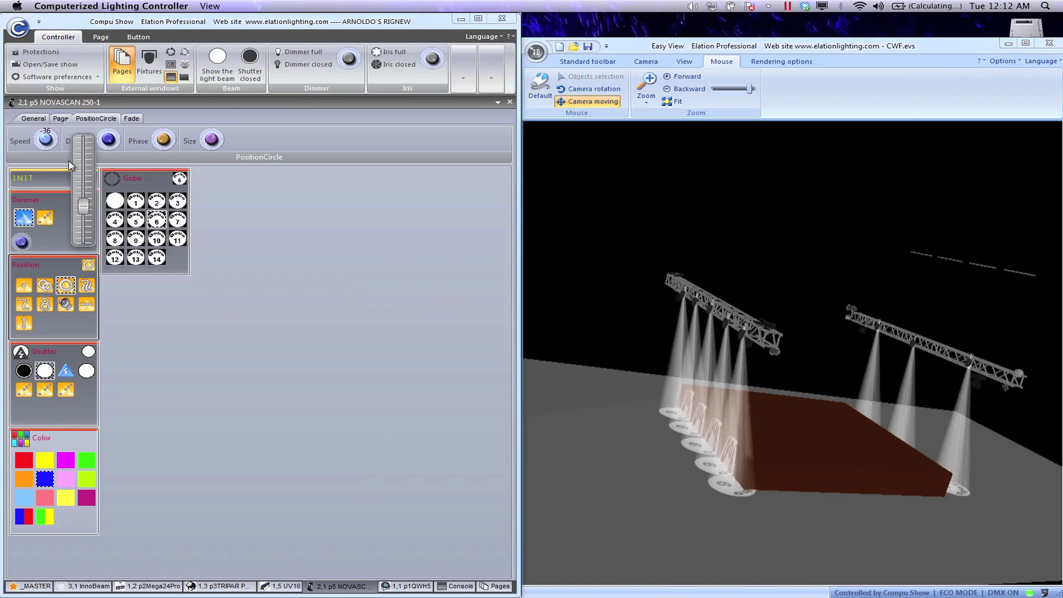
{"action": "scroll", "coordinate": [71, 165], "scroll_direction": "up", "scroll_amount": 1}
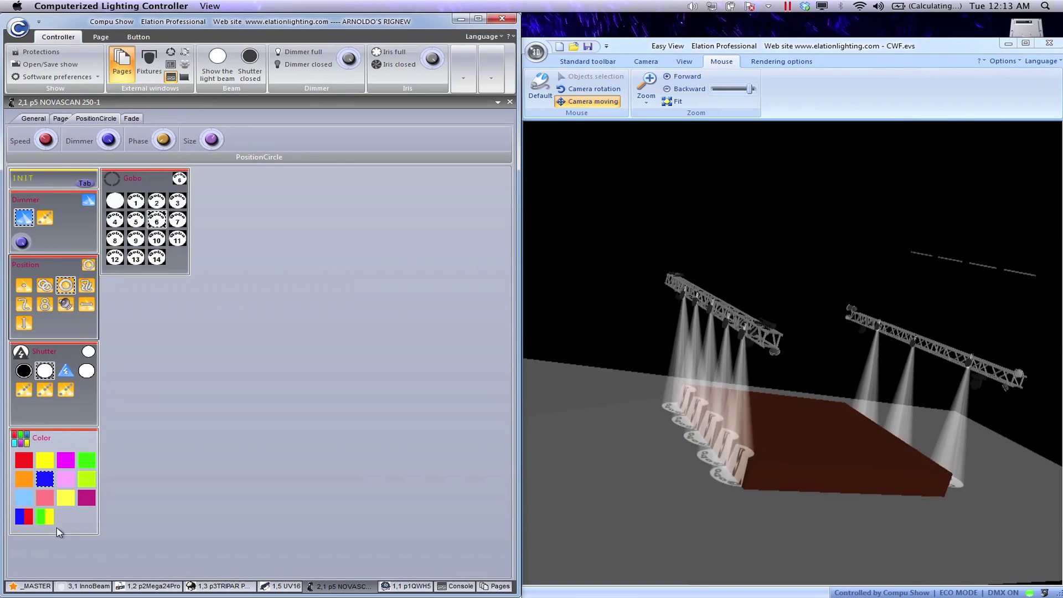
{"action": "left_click", "coordinate": [45, 500]}
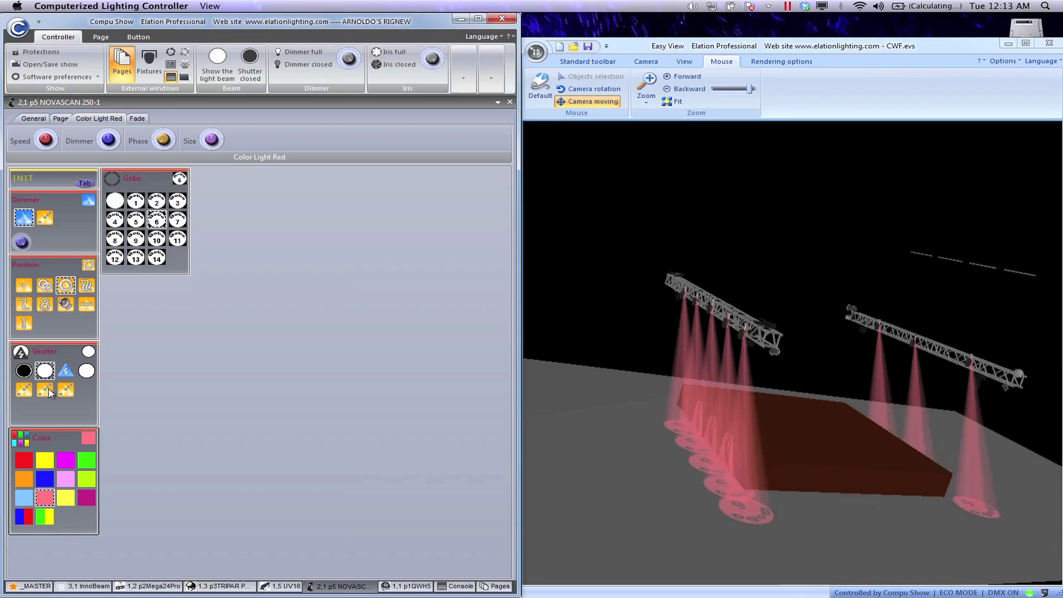
{"action": "left_click", "coordinate": [44, 392]}
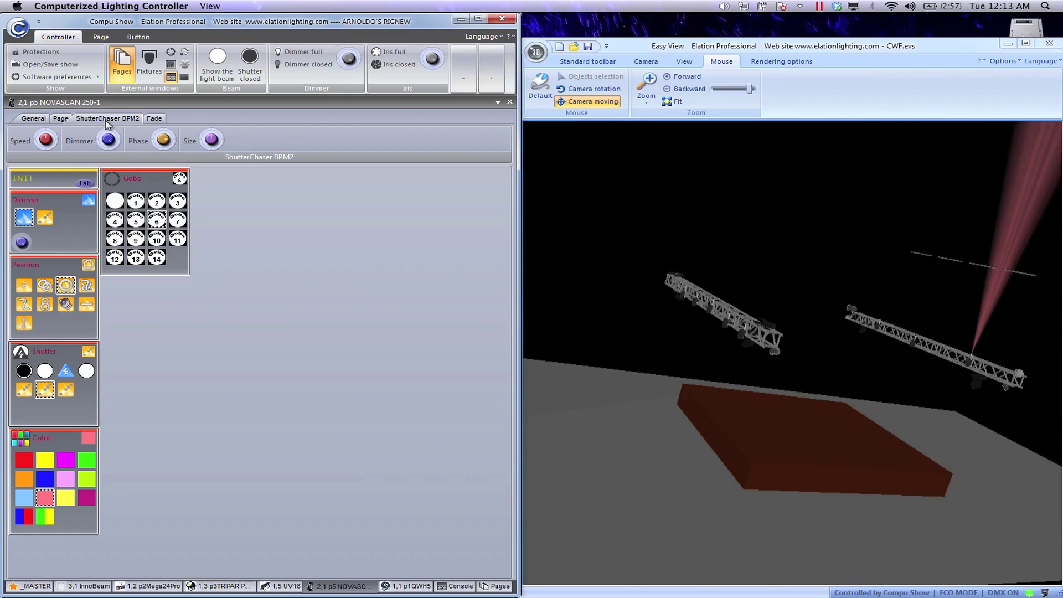
Step: Select the third shutter chase pattern, set its speed to -100 and adjust its phase
{"action": "left_click_drag", "start_coordinate": [46, 139], "coordinate": [34, 147]}
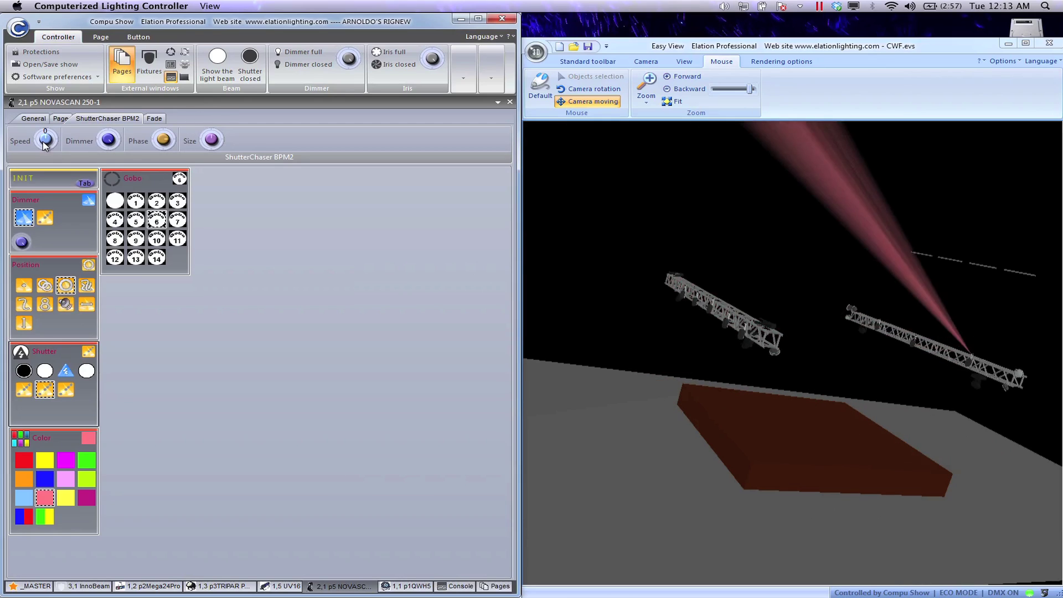
{"action": "left_click", "coordinate": [61, 392]}
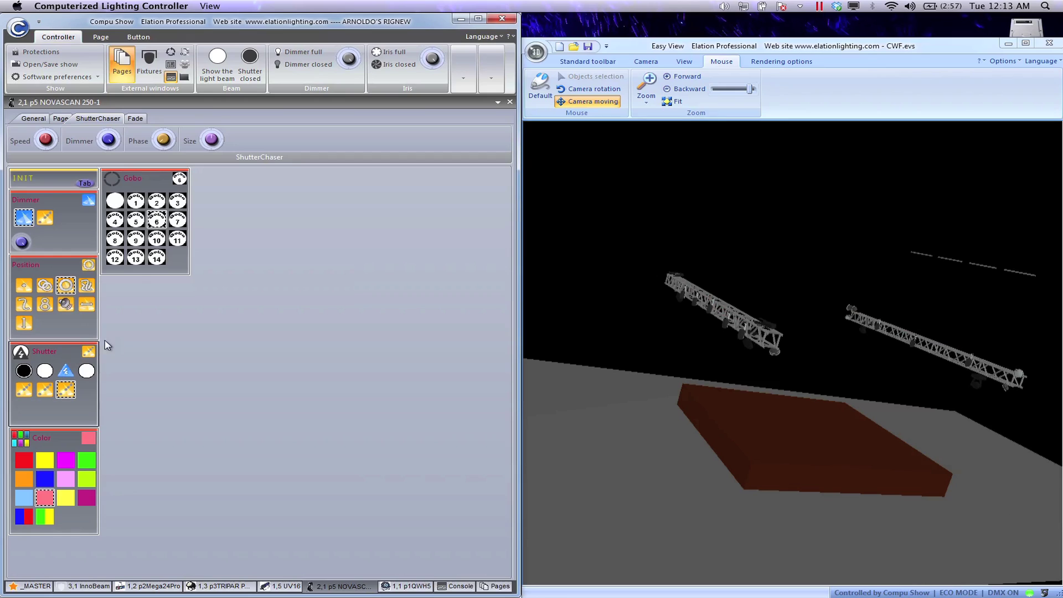
{"action": "mouse_move", "coordinate": [46, 140]}
{"action": "left_mouse_down"}
{"action": "mouse_move", "coordinate": [51, 150]}
{"action": "mouse_move", "coordinate": [49, 140]}
{"action": "left_mouse_up"}
{"action": "left_click_drag", "start_coordinate": [46, 141], "coordinate": [47, 136]}
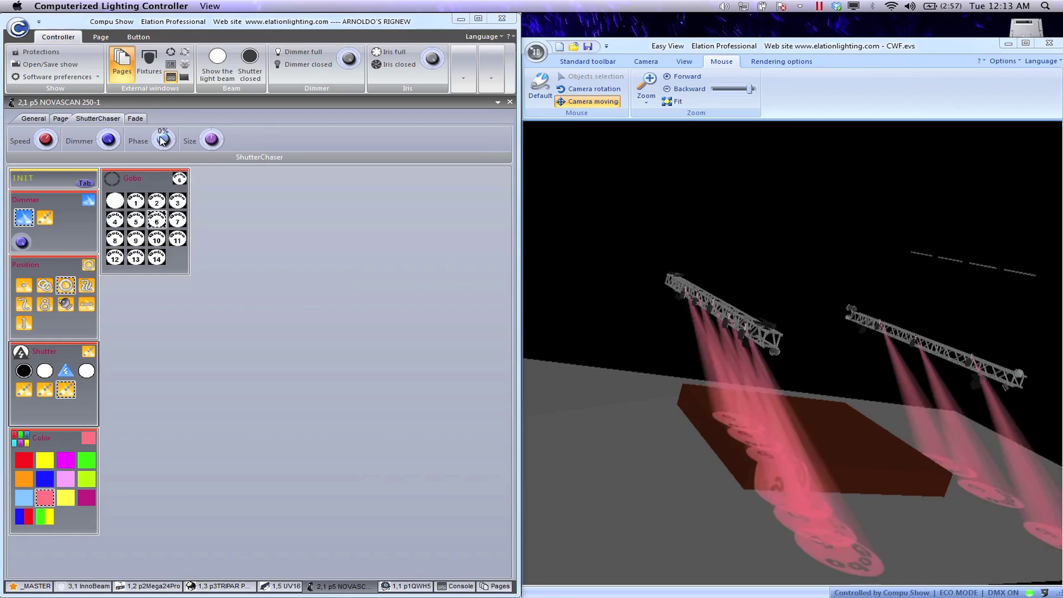
{"action": "left_click_drag", "start_coordinate": [163, 140], "coordinate": [163, 128]}
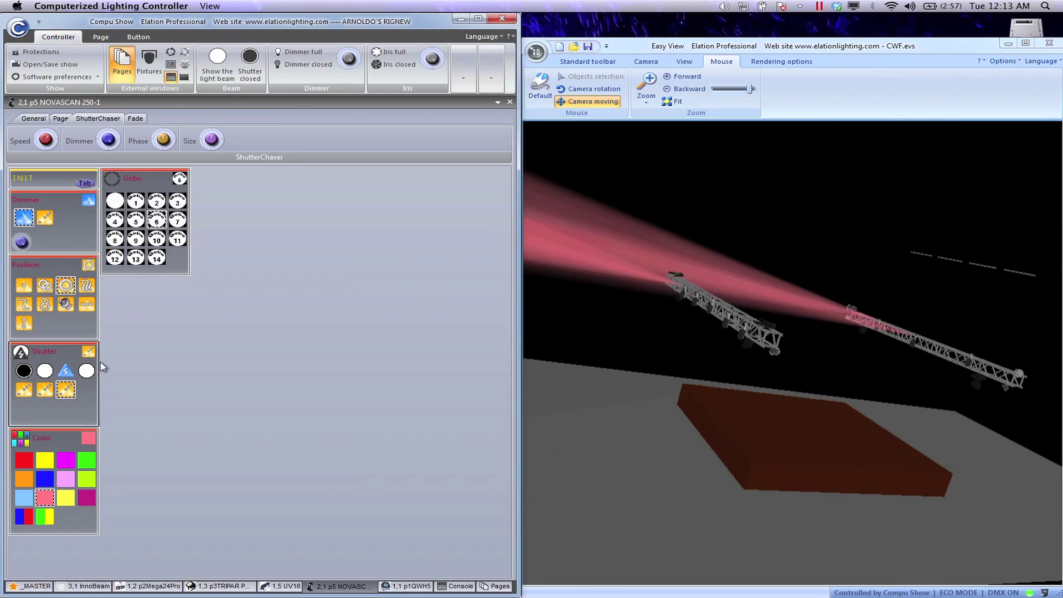
Step: Colour the beams red, then blue, then reset the NOVASCAN fixture to INIT
{"action": "left_click", "coordinate": [23, 460]}
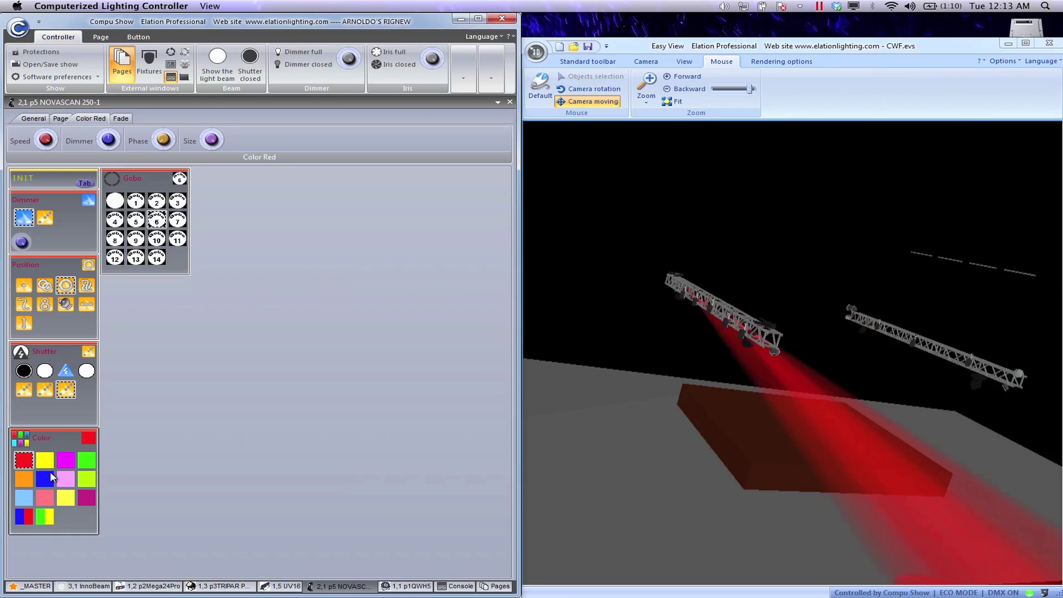
{"action": "left_click", "coordinate": [51, 475]}
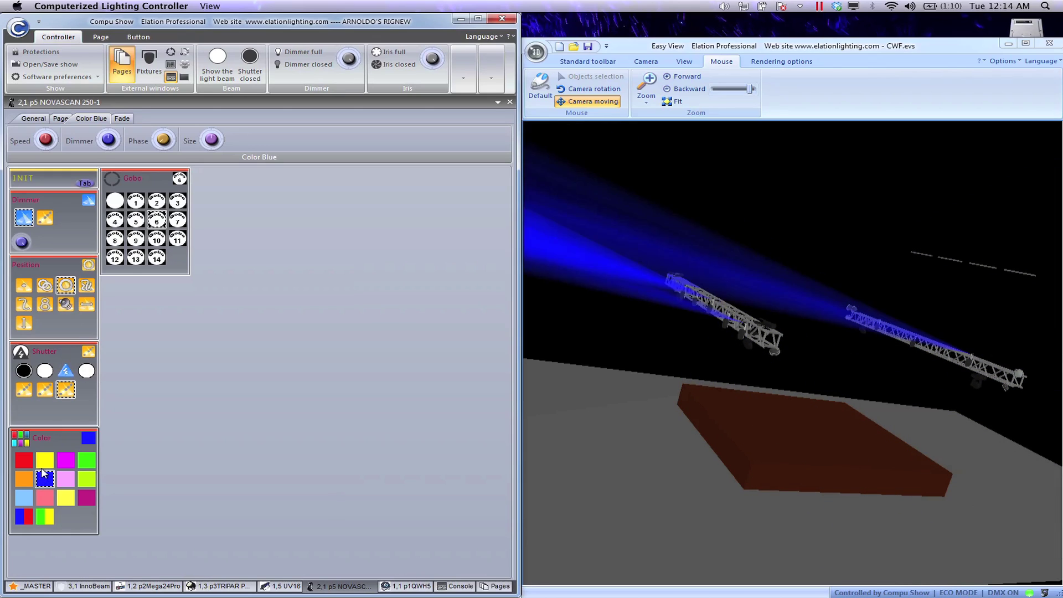
{"action": "left_click", "coordinate": [44, 182]}
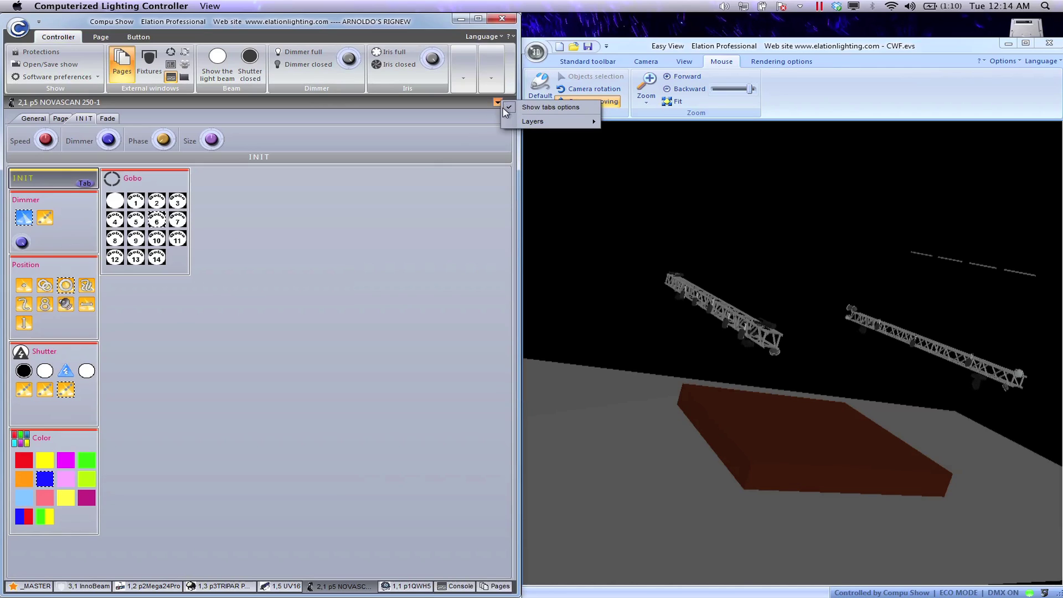
Step: Add a zone named Colors to the layer's Zones list in Layer settings
{"action": "mouse_move", "coordinate": [515, 122]}
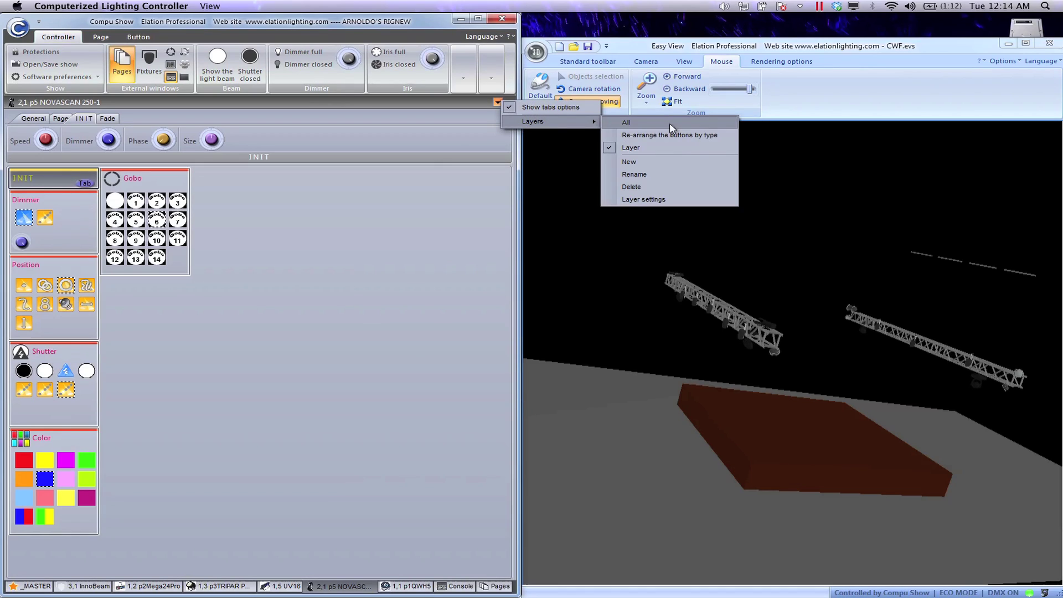
{"action": "left_click", "coordinate": [629, 200]}
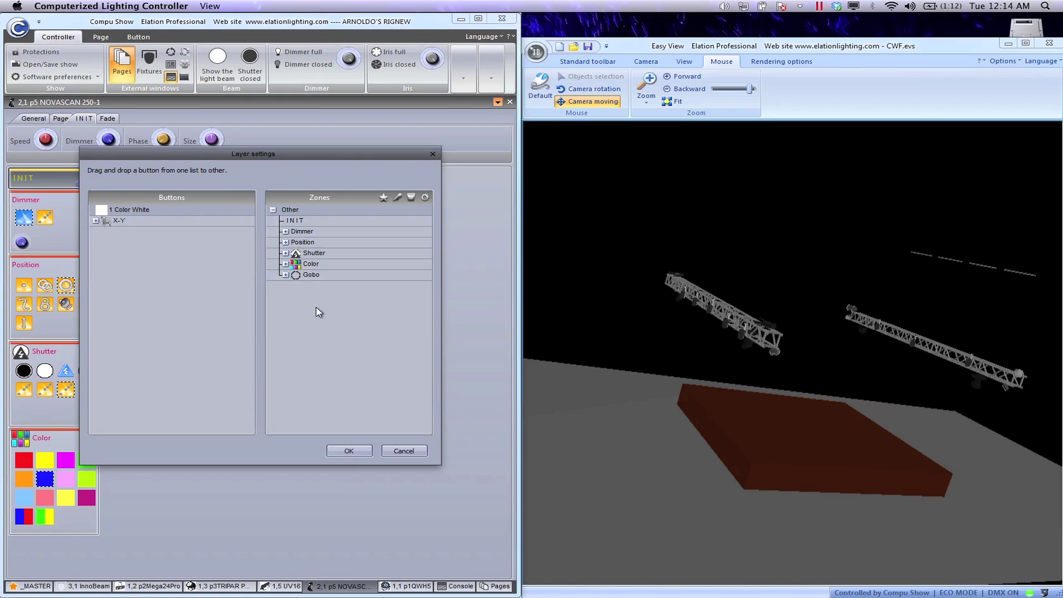
{"action": "left_click", "coordinate": [403, 451]}
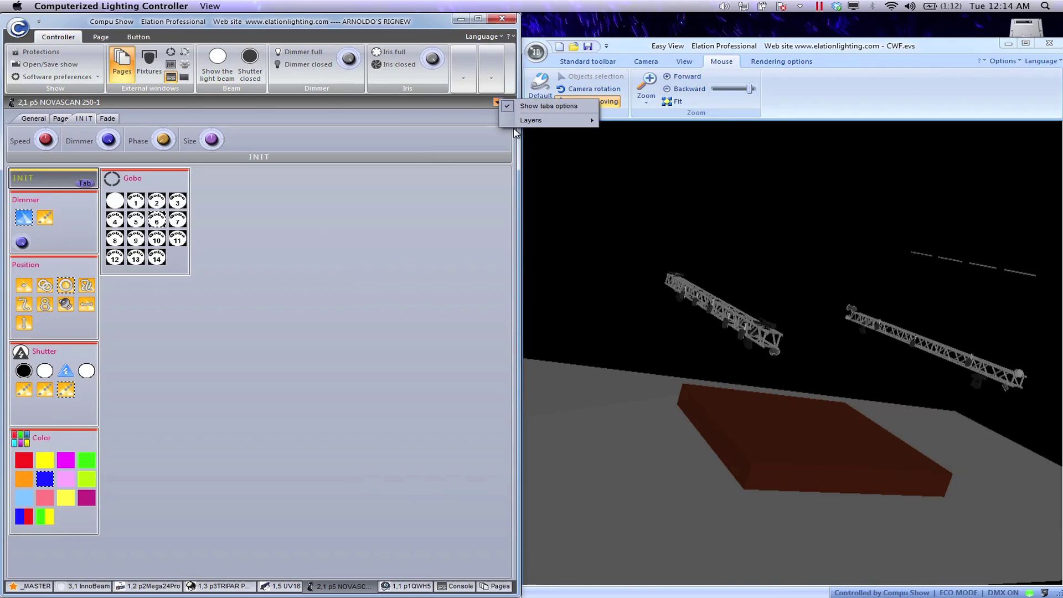
{"action": "mouse_move", "coordinate": [580, 122]}
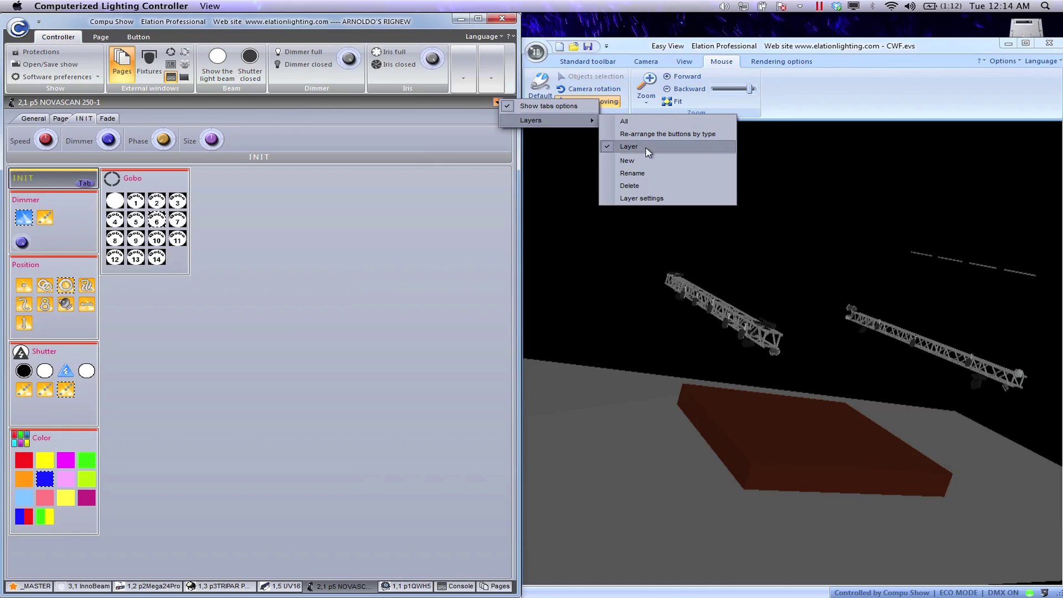
{"action": "left_click", "coordinate": [642, 199]}
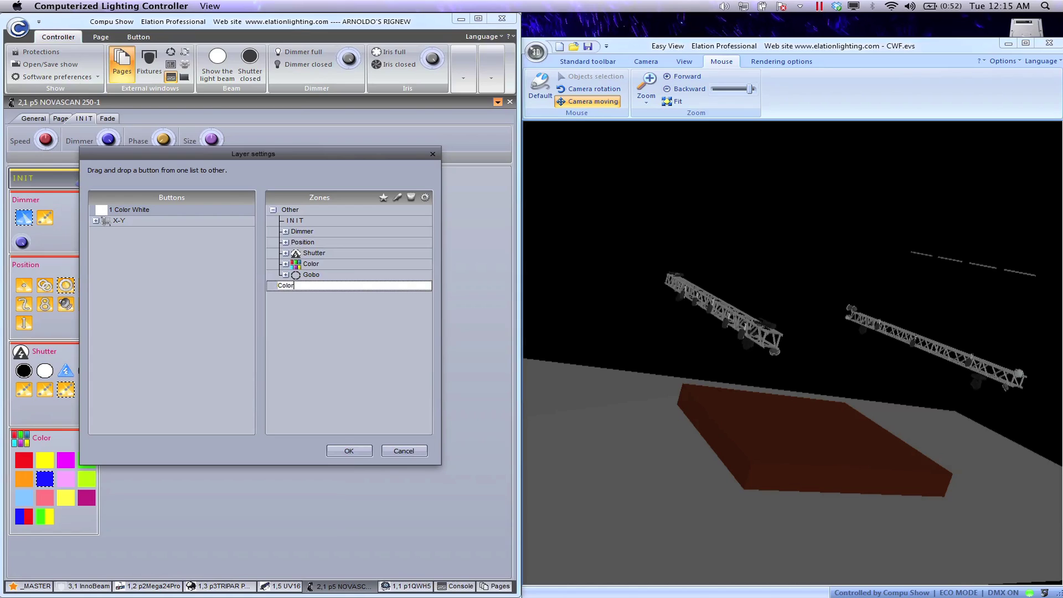
{"action": "left_click", "coordinate": [349, 452]}
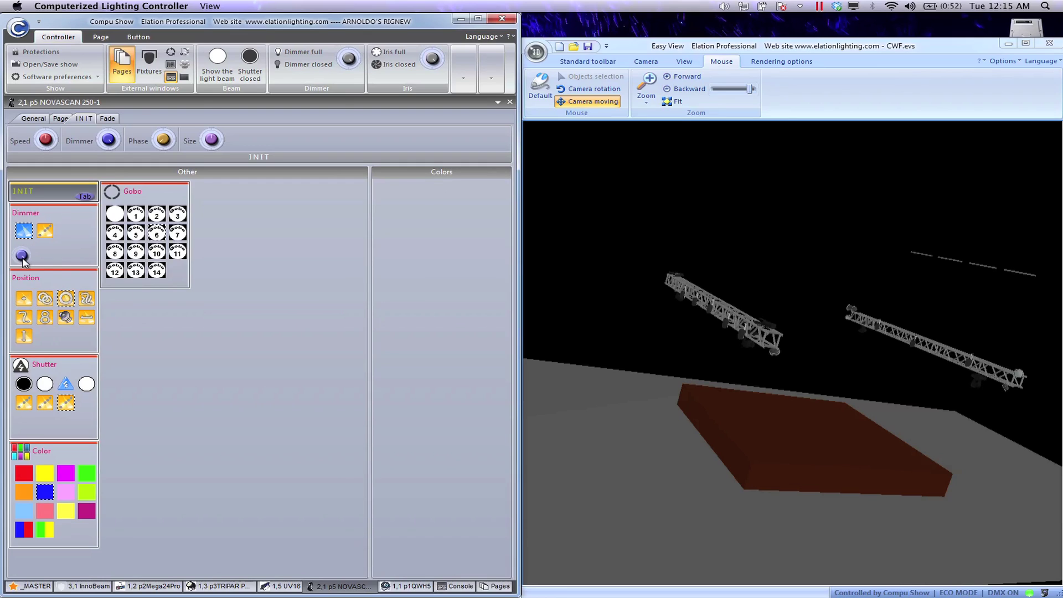
Step: Turn on Shutter open and the circle position effect with its Phase at 0%
{"action": "left_click", "coordinate": [45, 384]}
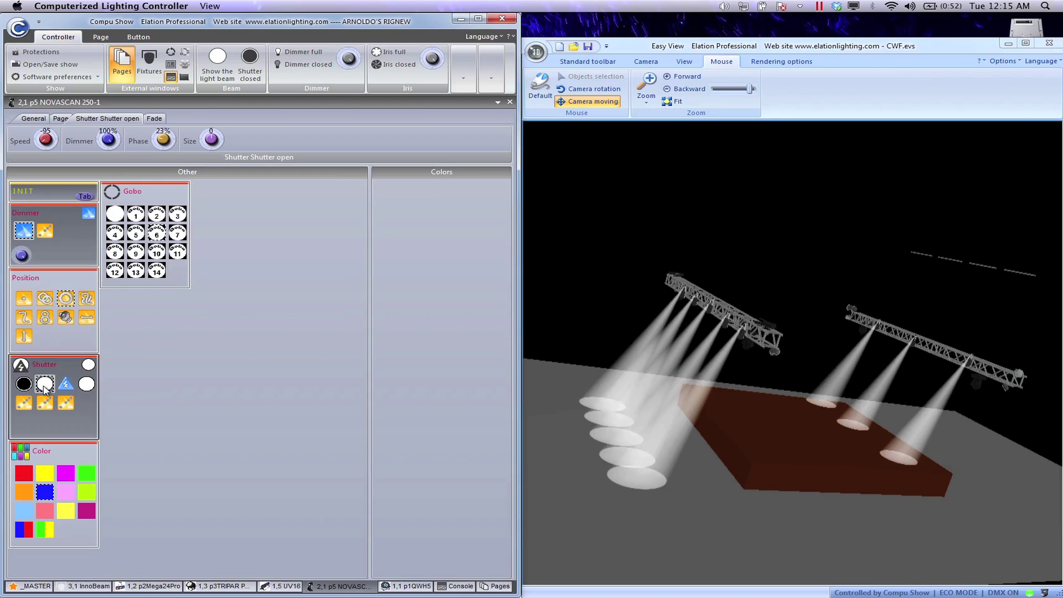
{"action": "left_click", "coordinate": [64, 303]}
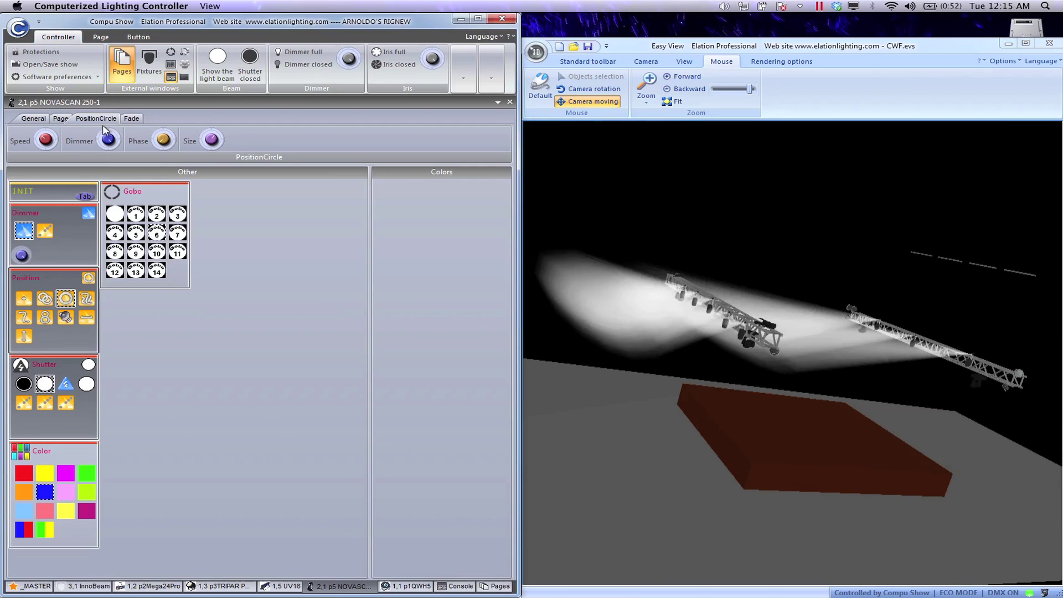
{"action": "left_click", "coordinate": [164, 141]}
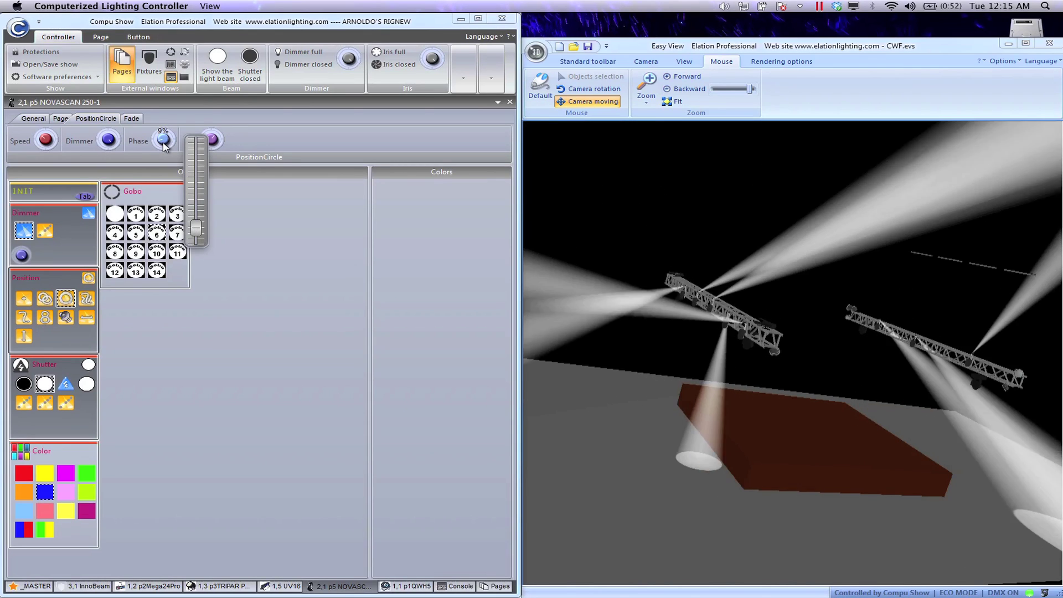
{"action": "scroll", "coordinate": [164, 140], "scroll_direction": "down", "scroll_amount": 5}
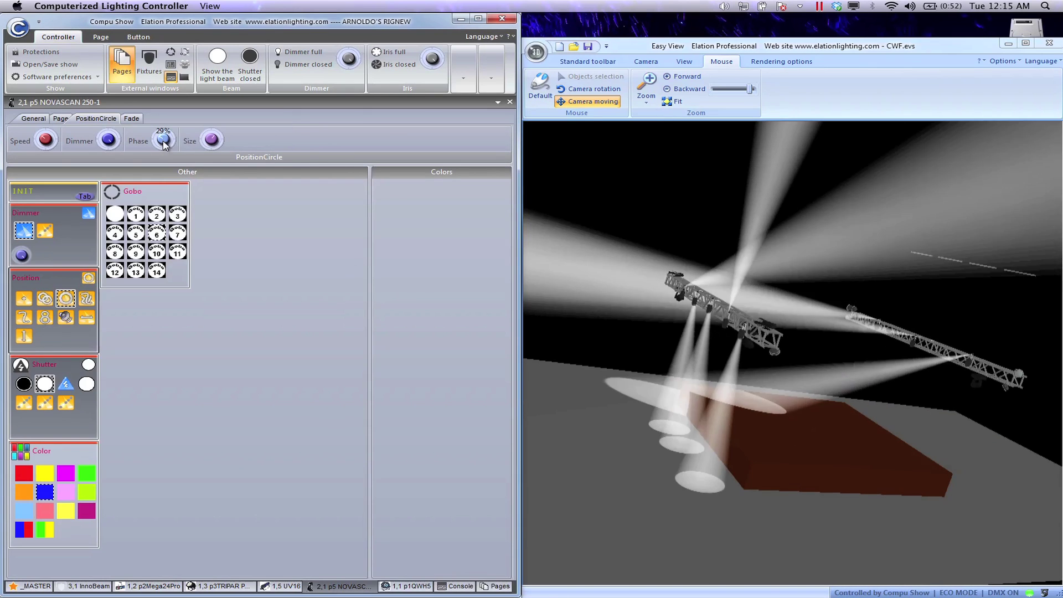
{"action": "left_click", "coordinate": [164, 143]}
{"action": "scroll", "coordinate": [164, 142], "scroll_direction": "down", "scroll_amount": 3}
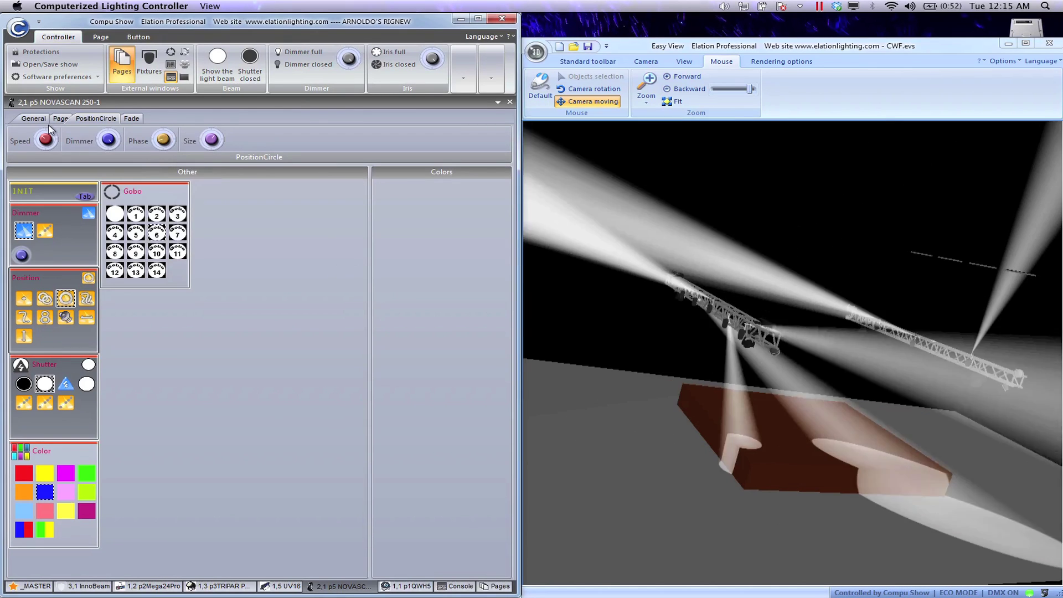
Step: Set the page Speed to -100, check the dimmer, and return to PositionCircle settings
{"action": "left_click", "coordinate": [61, 118]}
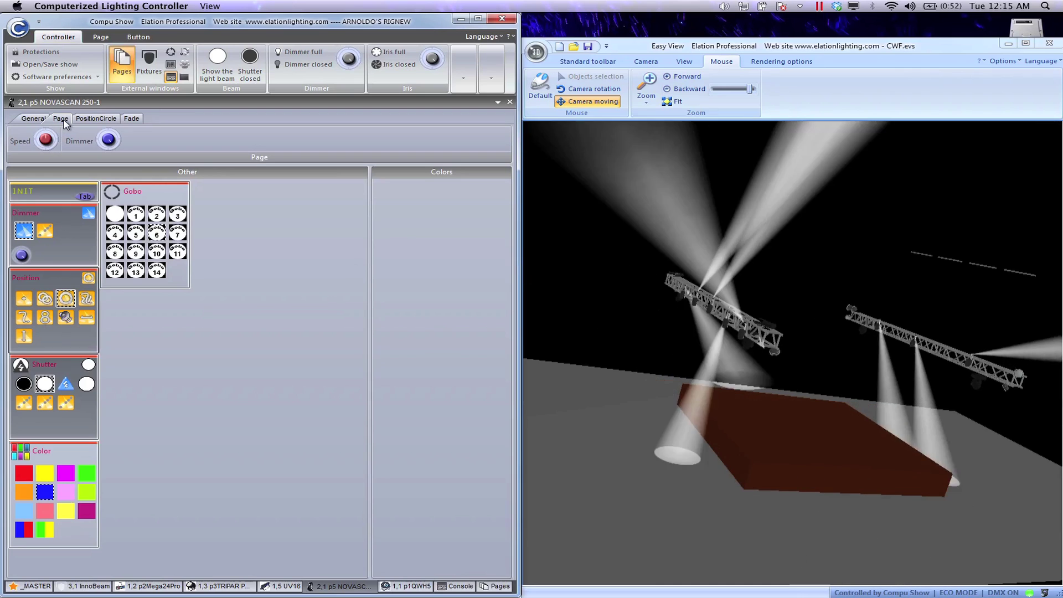
{"action": "left_click", "coordinate": [49, 136]}
{"action": "scroll", "coordinate": [49, 135], "scroll_direction": "up", "scroll_amount": 5}
{"action": "scroll", "coordinate": [49, 136], "scroll_direction": "down", "scroll_amount": 10}
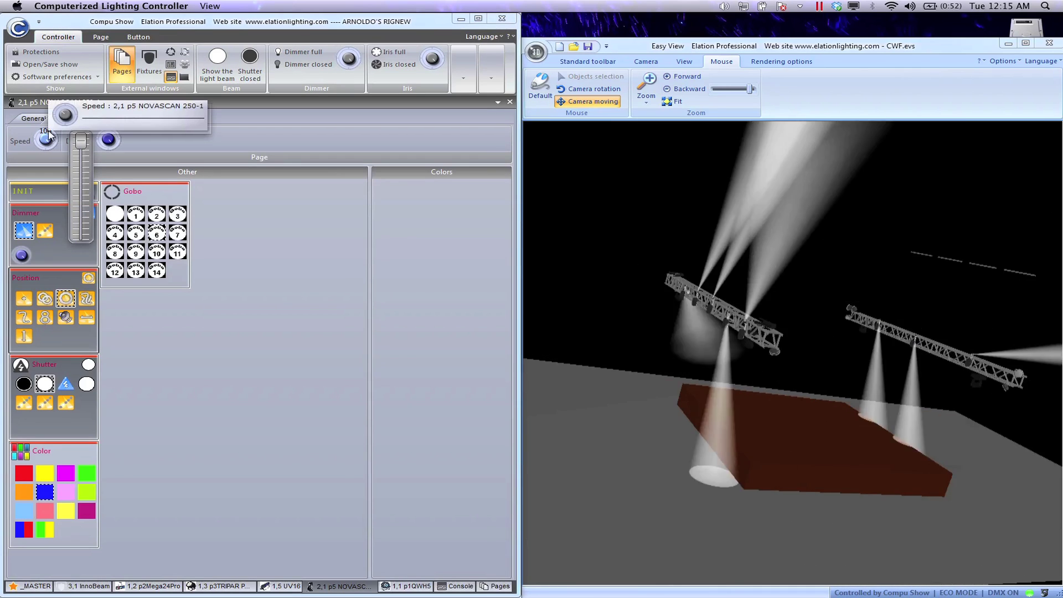
{"action": "left_click", "coordinate": [49, 160]}
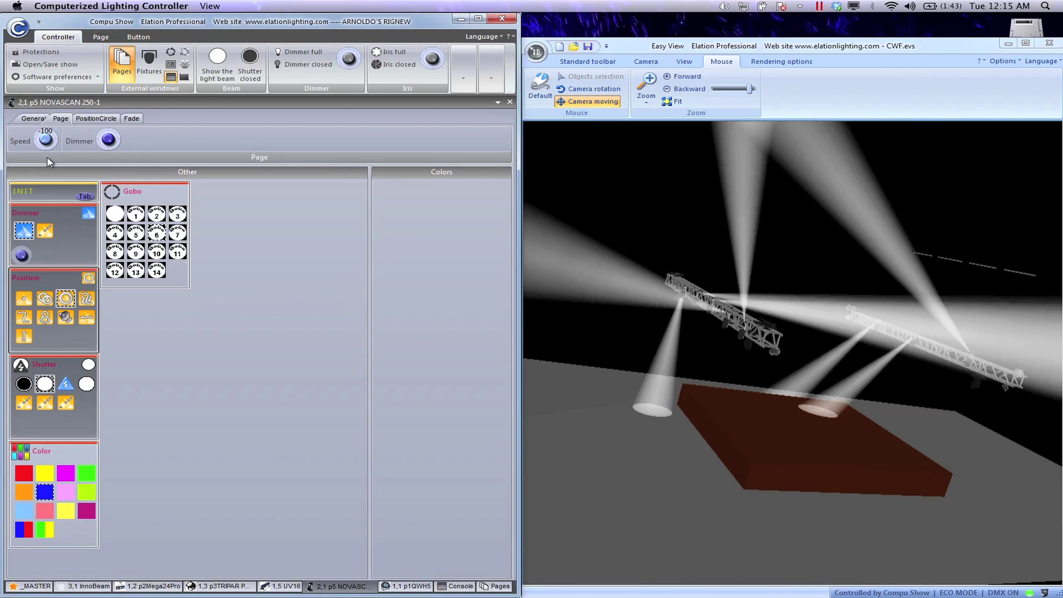
{"action": "left_click", "coordinate": [109, 139]}
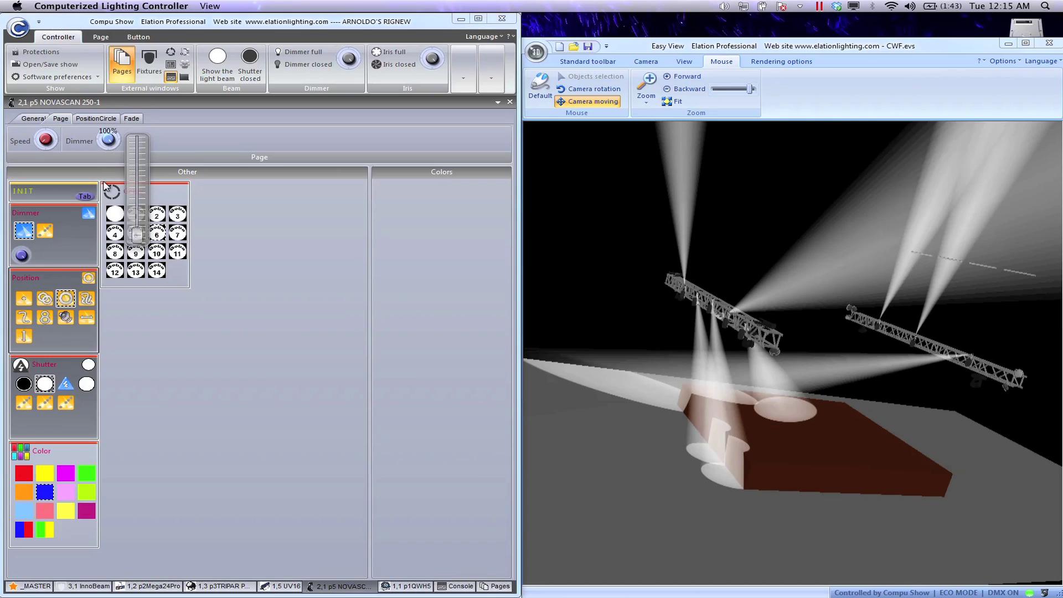
{"action": "left_click", "coordinate": [111, 91]}
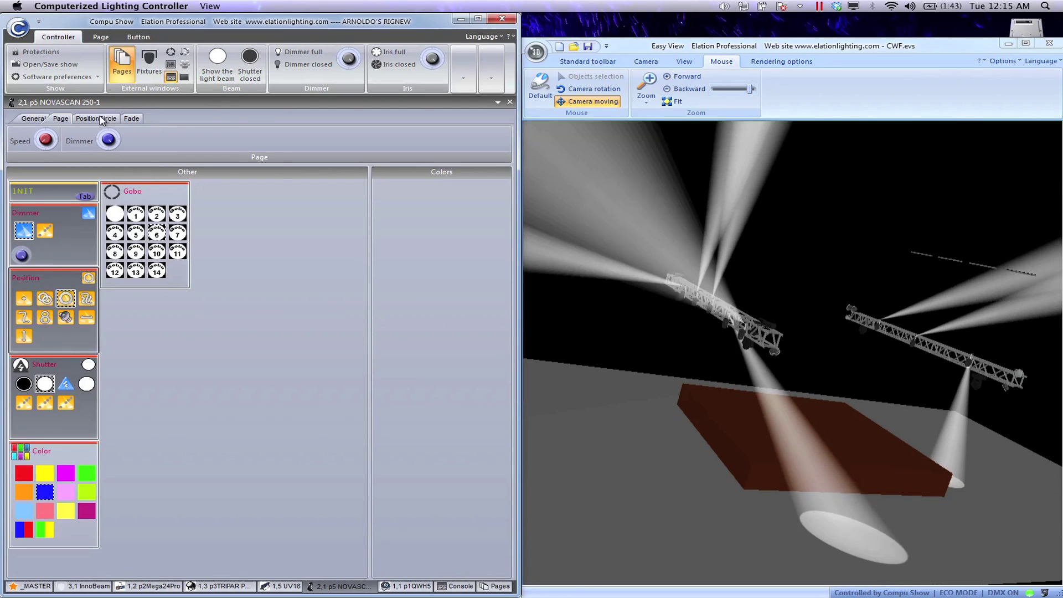
{"action": "left_click", "coordinate": [96, 118]}
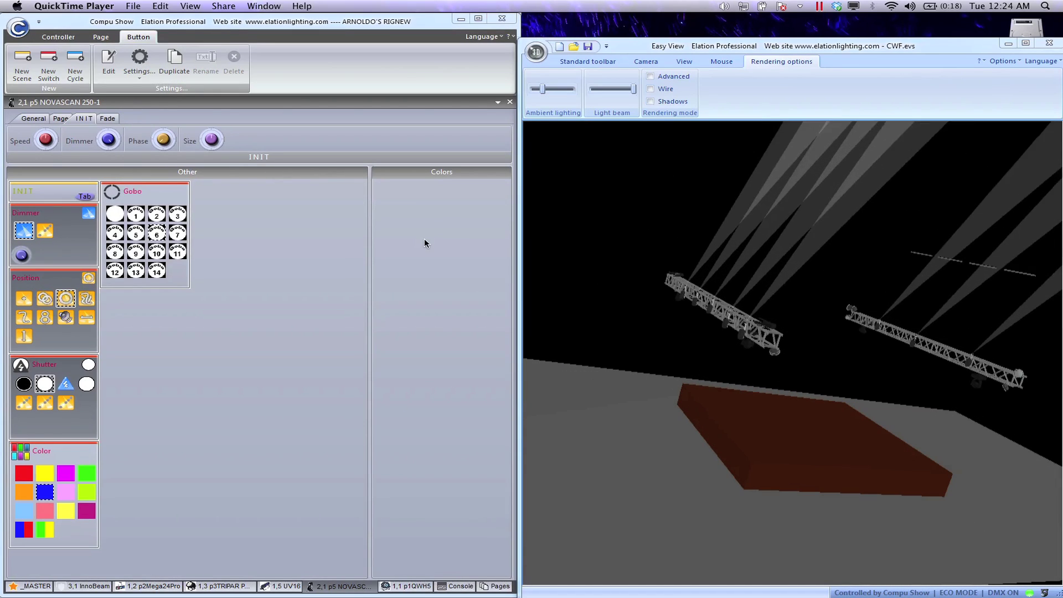
Step: Create an empty scene button named 'Red Yellow' on the Colors layer and open it for editing
{"action": "left_click", "coordinate": [21, 72]}
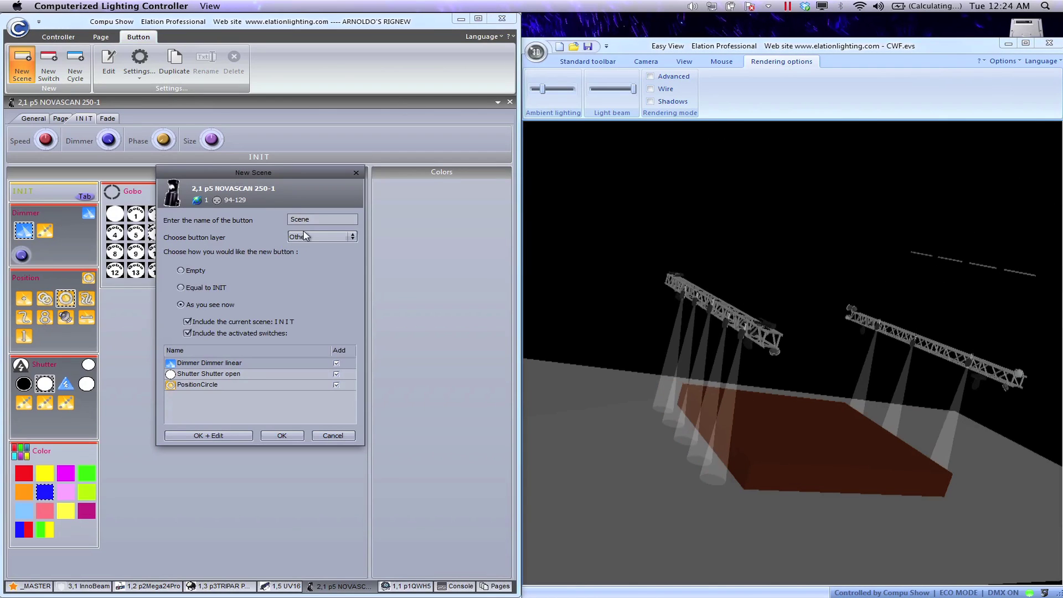
{"action": "left_click", "coordinate": [320, 236]}
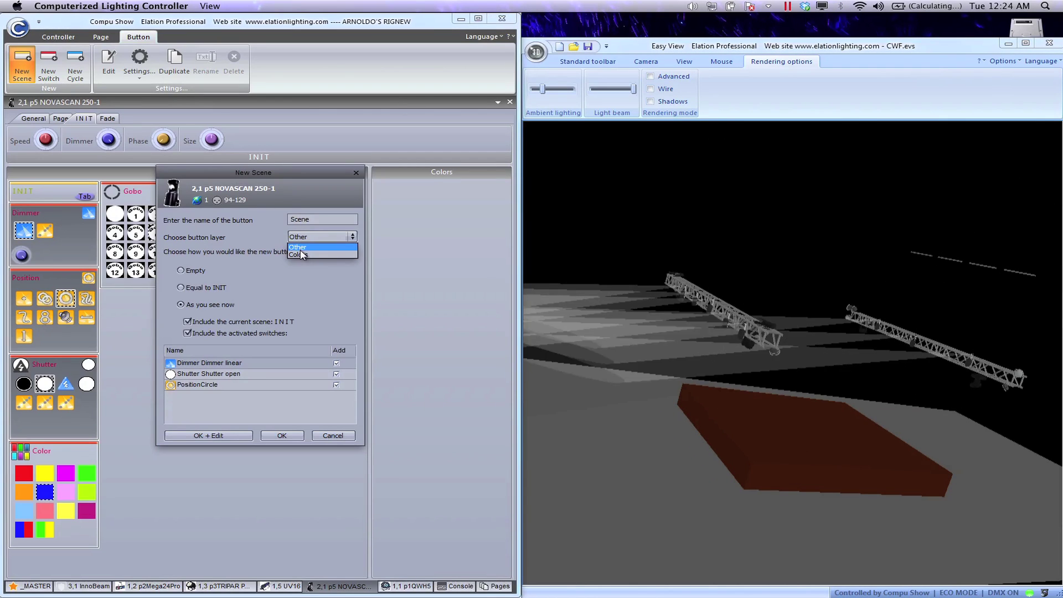
{"action": "left_click", "coordinate": [302, 256]}
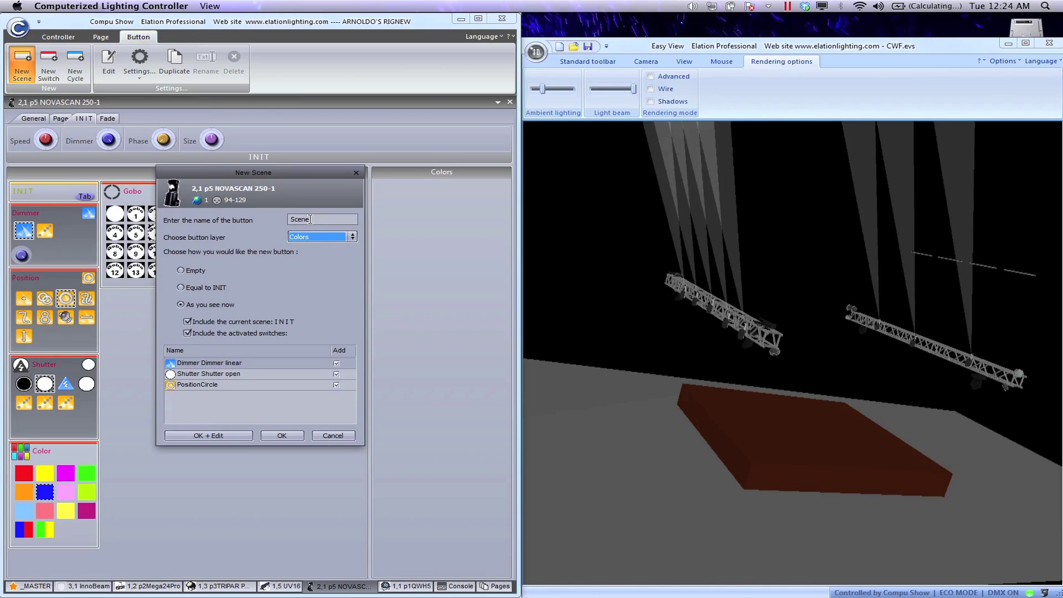
{"action": "double_click", "coordinate": [310, 219]}
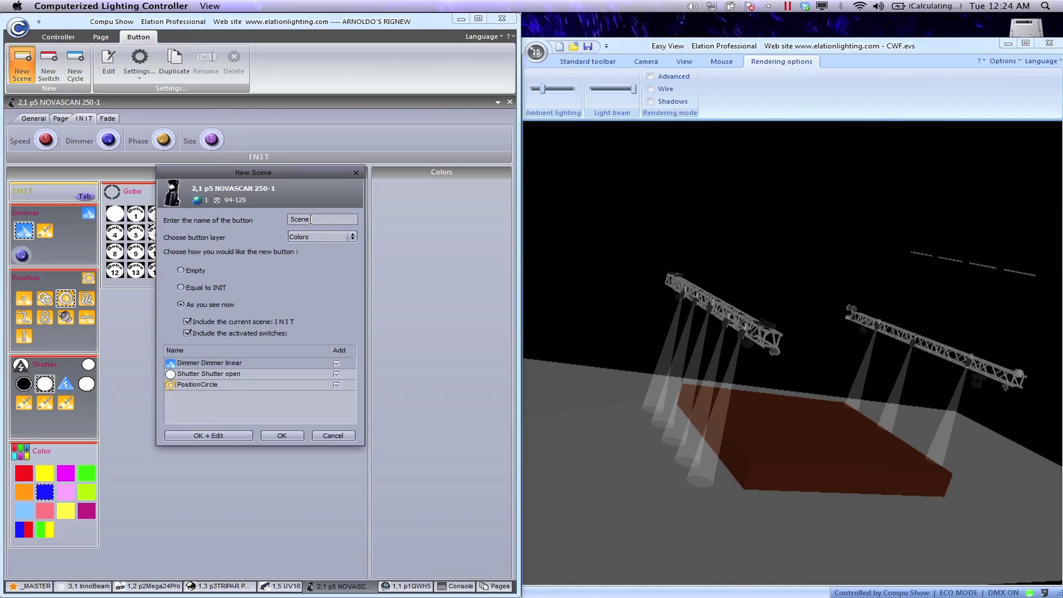
{"action": "type", "text": "R"}
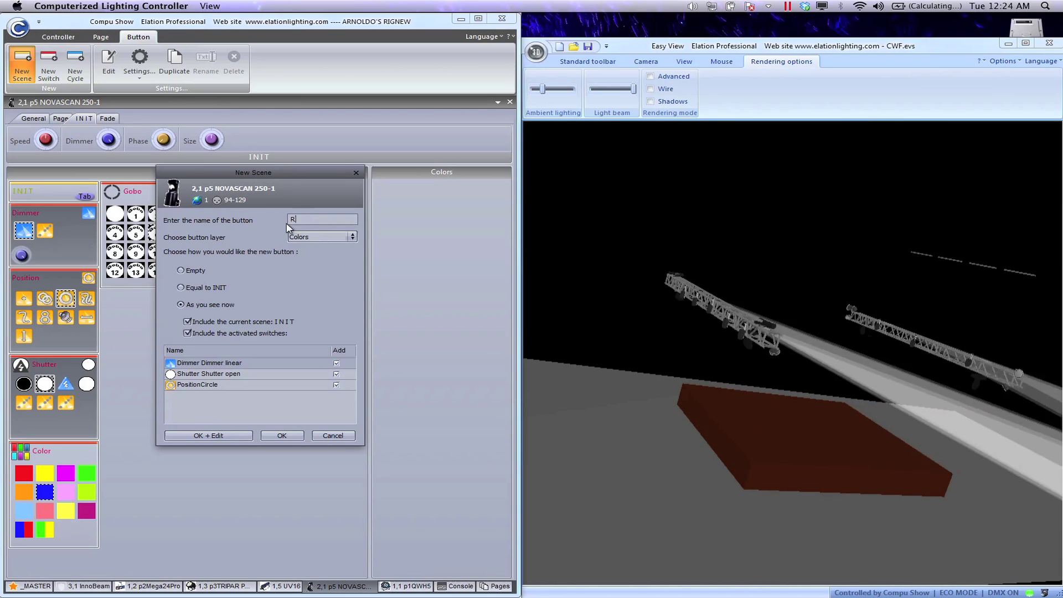
{"action": "type", "text": "ed Yel"}
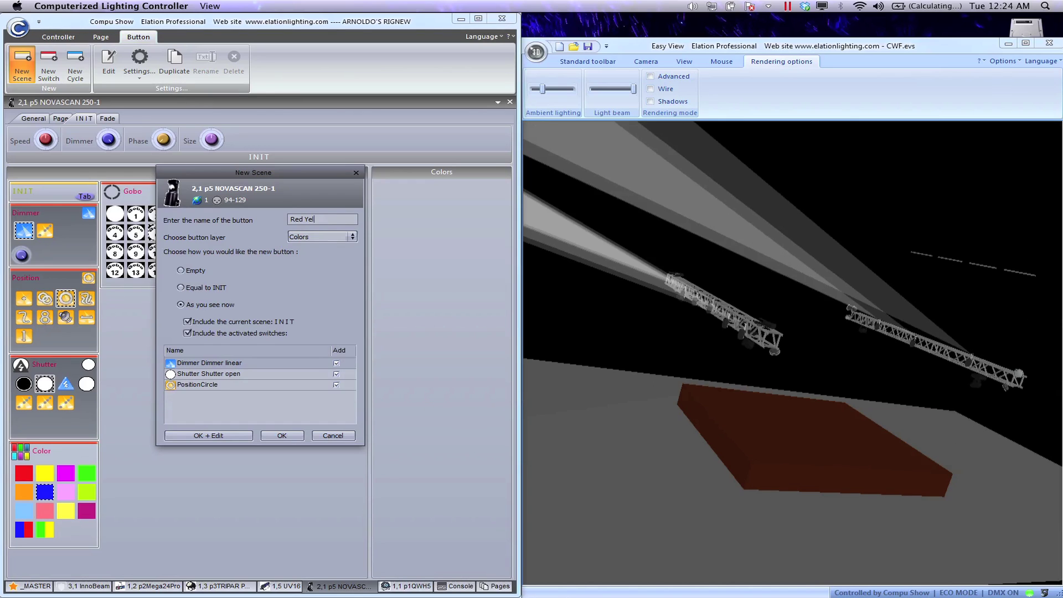
{"action": "type", "text": "low"}
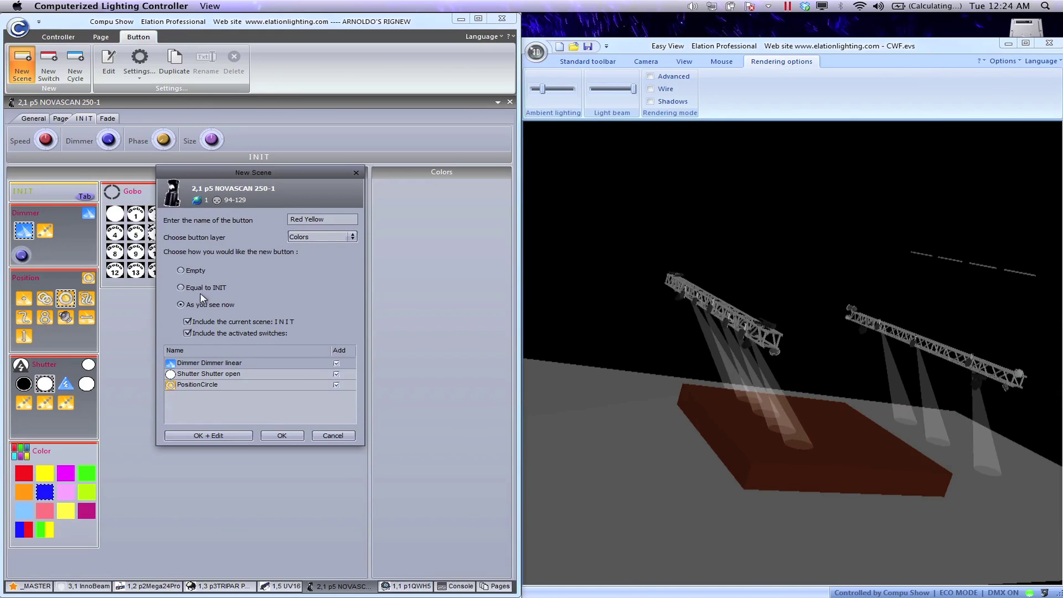
{"action": "left_click", "coordinate": [183, 271]}
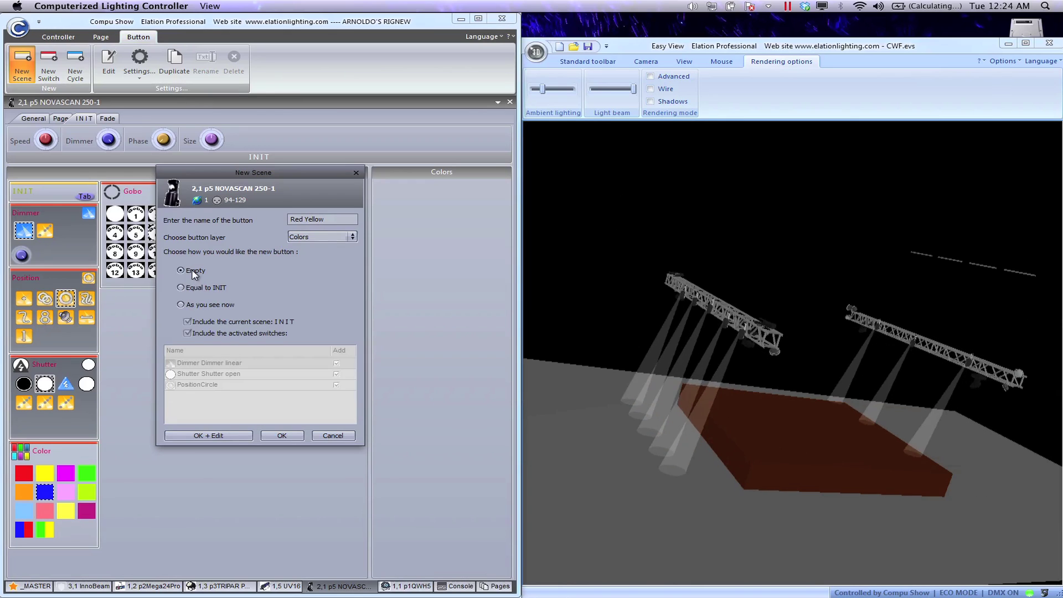
{"action": "left_click", "coordinate": [216, 436]}
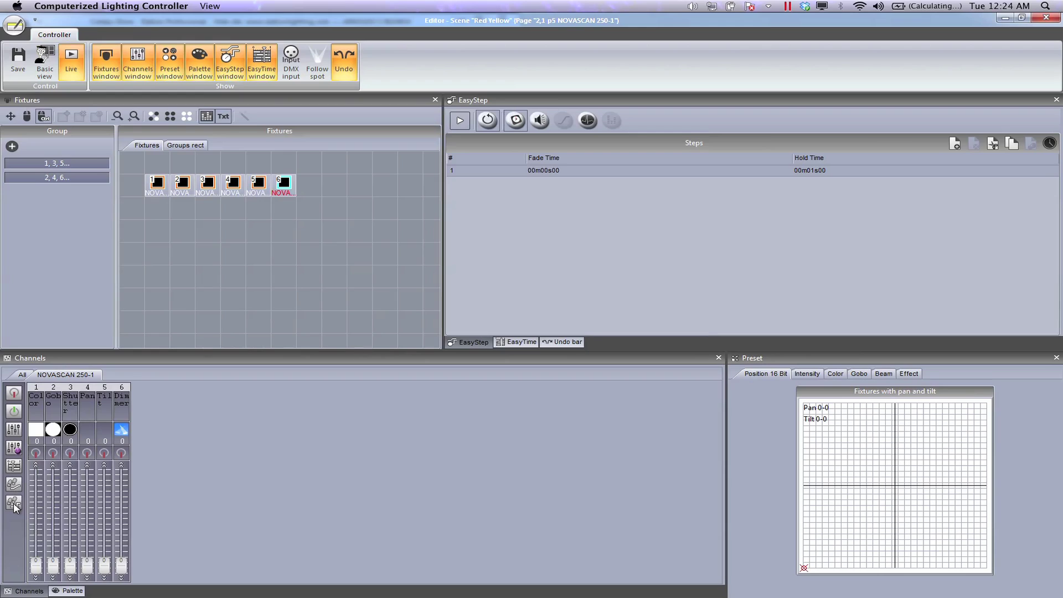
Step: Set the first step's colour to Red and add a second step coloured Yellow
{"action": "right_click", "coordinate": [37, 435]}
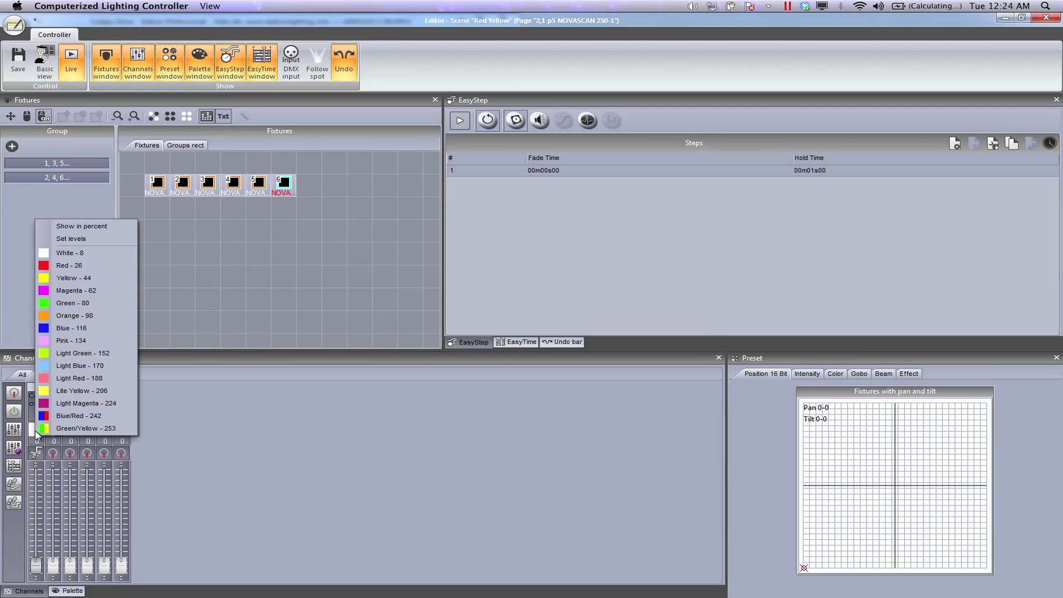
{"action": "left_click", "coordinate": [63, 267]}
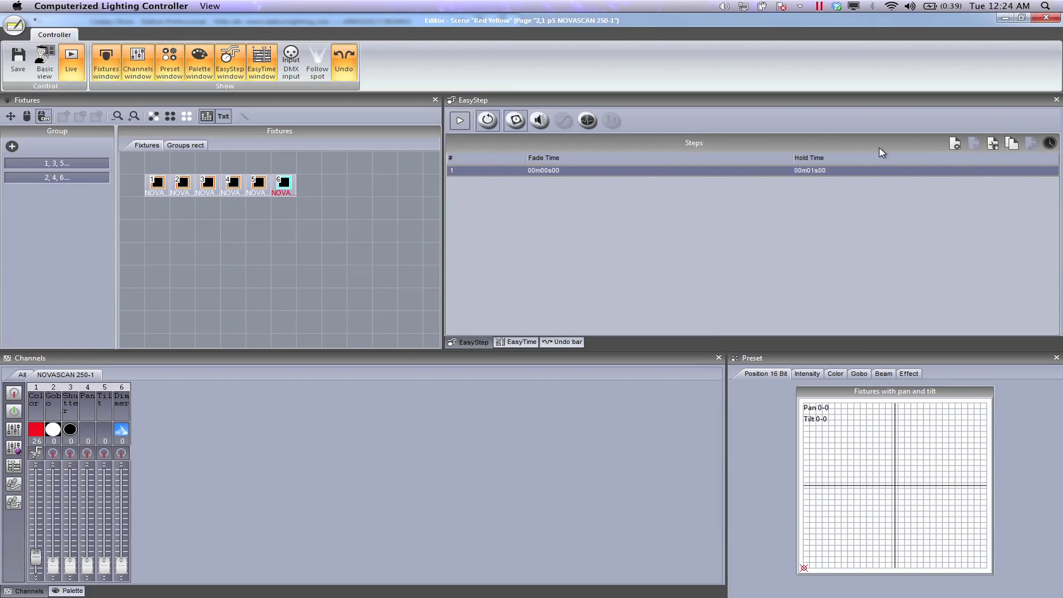
{"action": "left_click", "coordinate": [953, 145]}
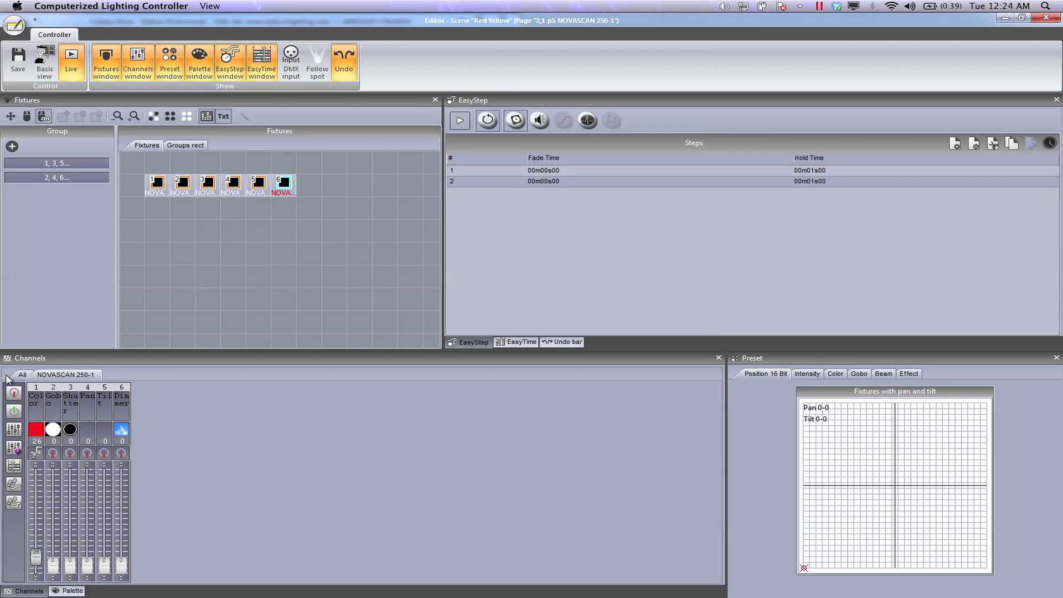
{"action": "left_click", "coordinate": [41, 433]}
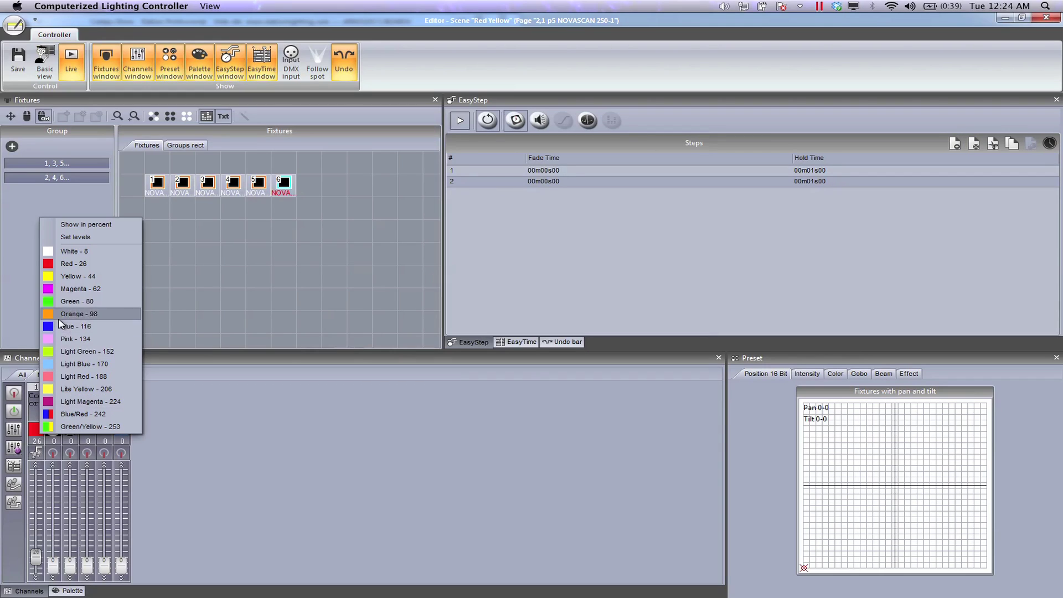
{"action": "left_click", "coordinate": [61, 276]}
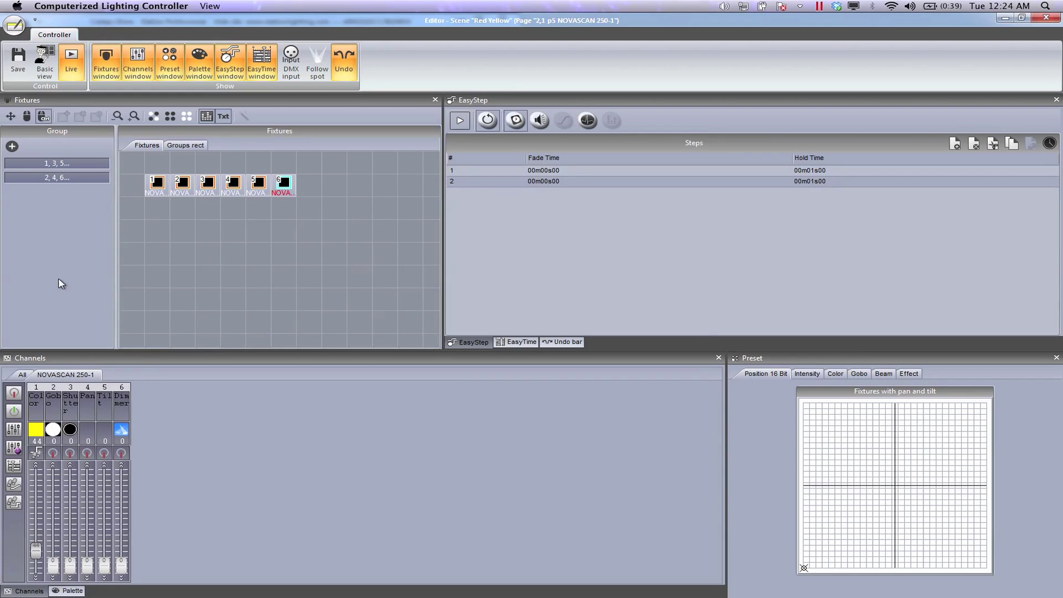
Step: Save the Red Yellow scene and close the scene editor, confirming the save
{"action": "left_click", "coordinate": [20, 59]}
{"action": "left_click", "coordinate": [1047, 19]}
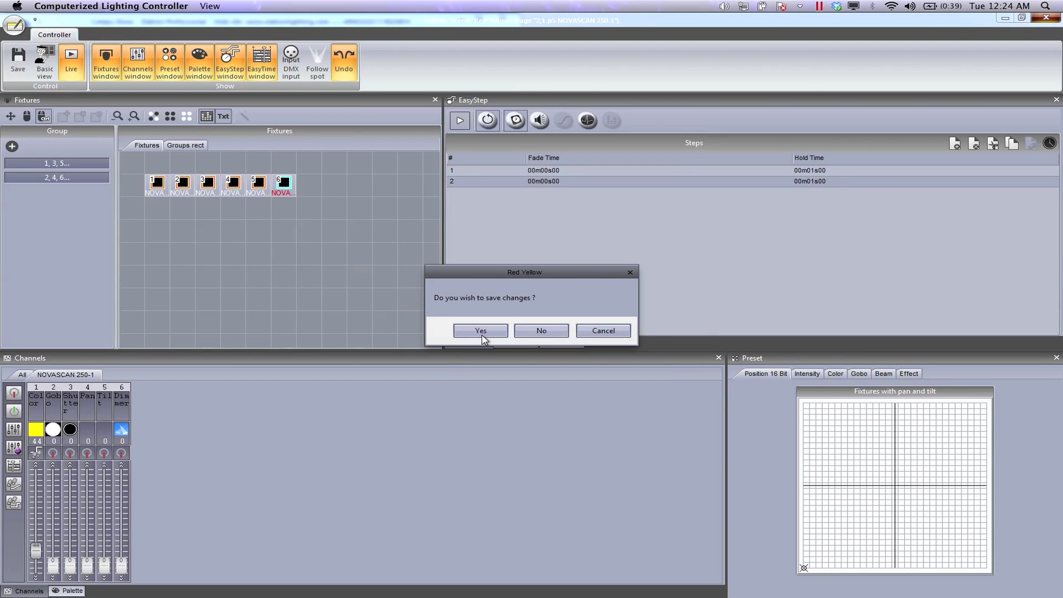
{"action": "left_click", "coordinate": [470, 331]}
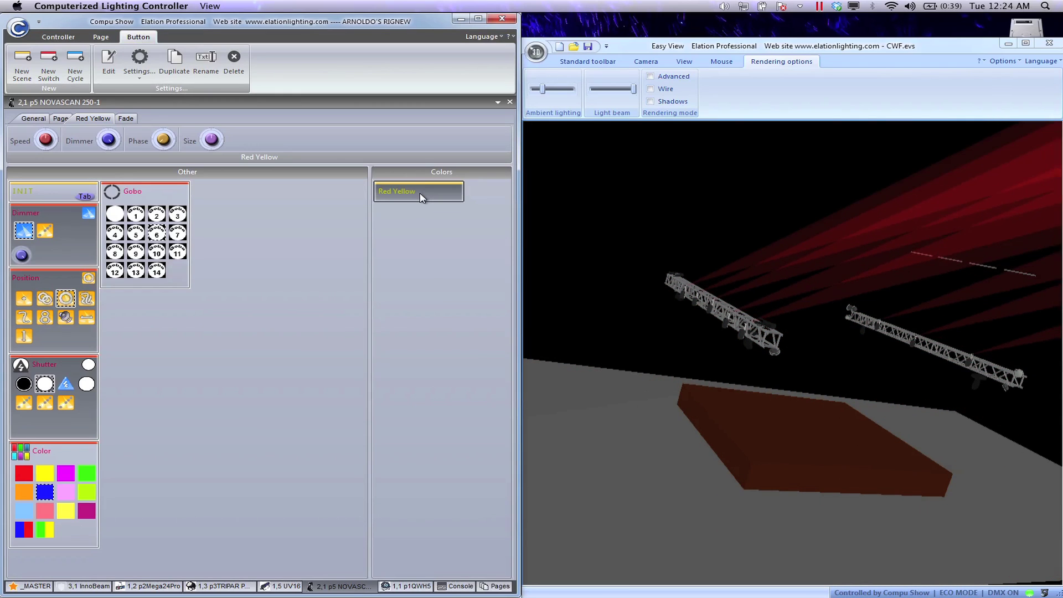
Step: Set the Red Yellow button's icon to CRed_yellow.ico from the Color folder
{"action": "right_click", "coordinate": [421, 195]}
{"action": "left_click", "coordinate": [443, 239]}
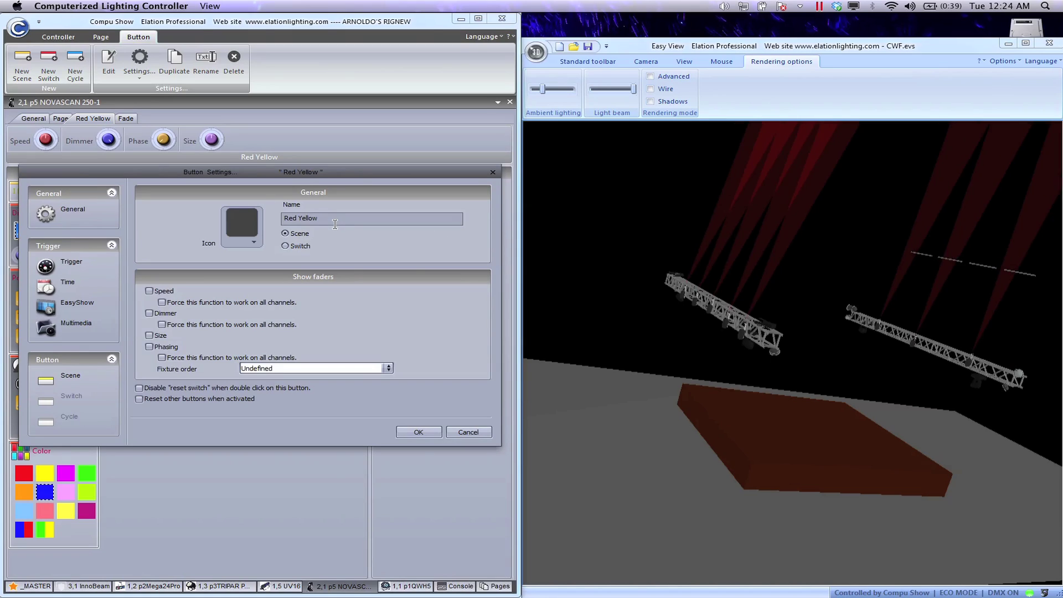
{"action": "left_click", "coordinate": [256, 239]}
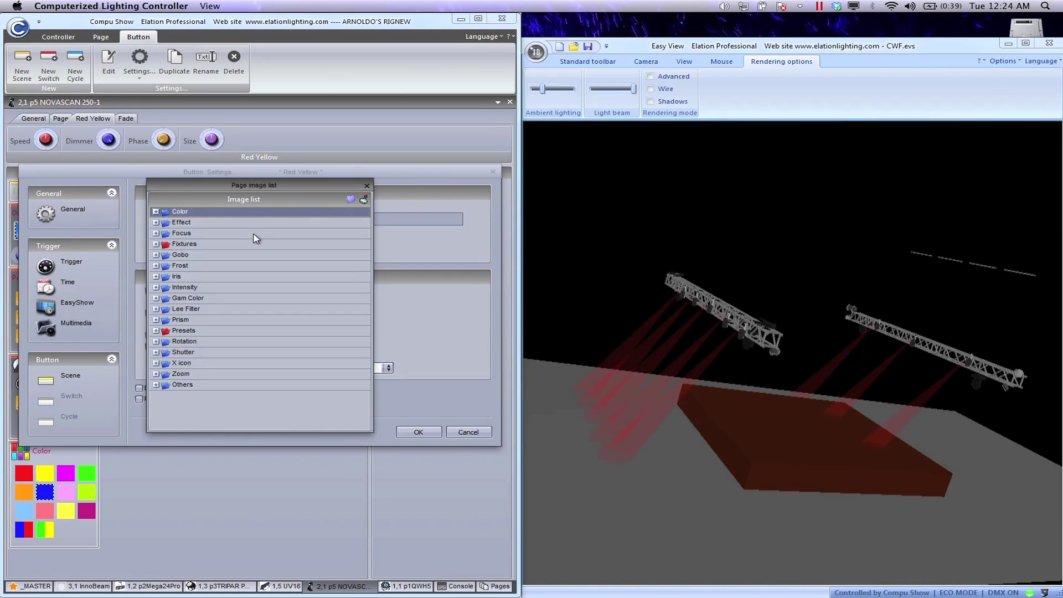
{"action": "double_click", "coordinate": [188, 211]}
{"action": "scroll", "coordinate": [203, 268], "scroll_direction": "down", "scroll_amount": 10}
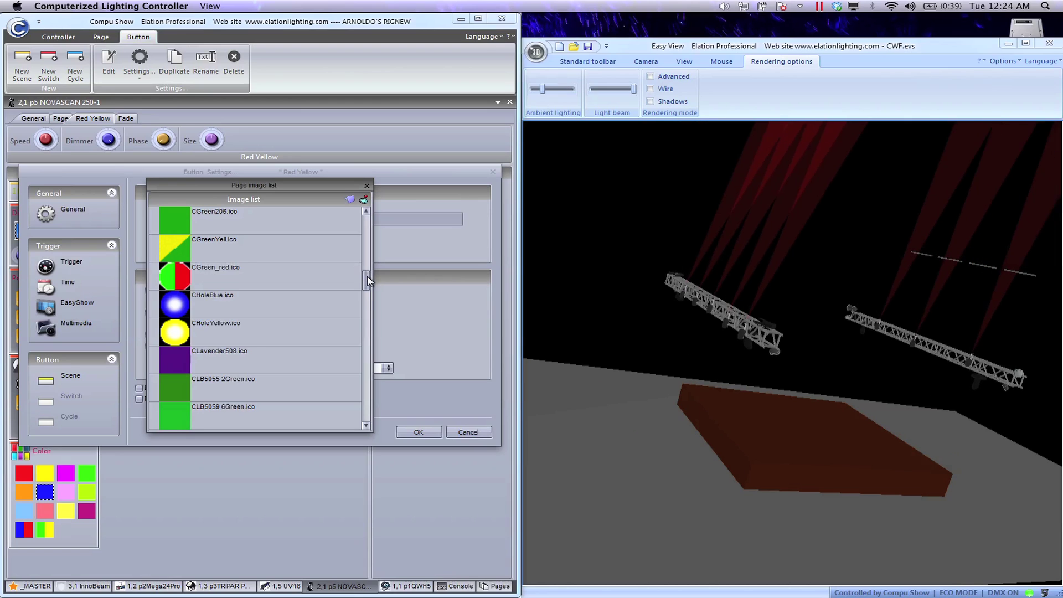
{"action": "left_click_drag", "start_coordinate": [368, 281], "coordinate": [368, 339]}
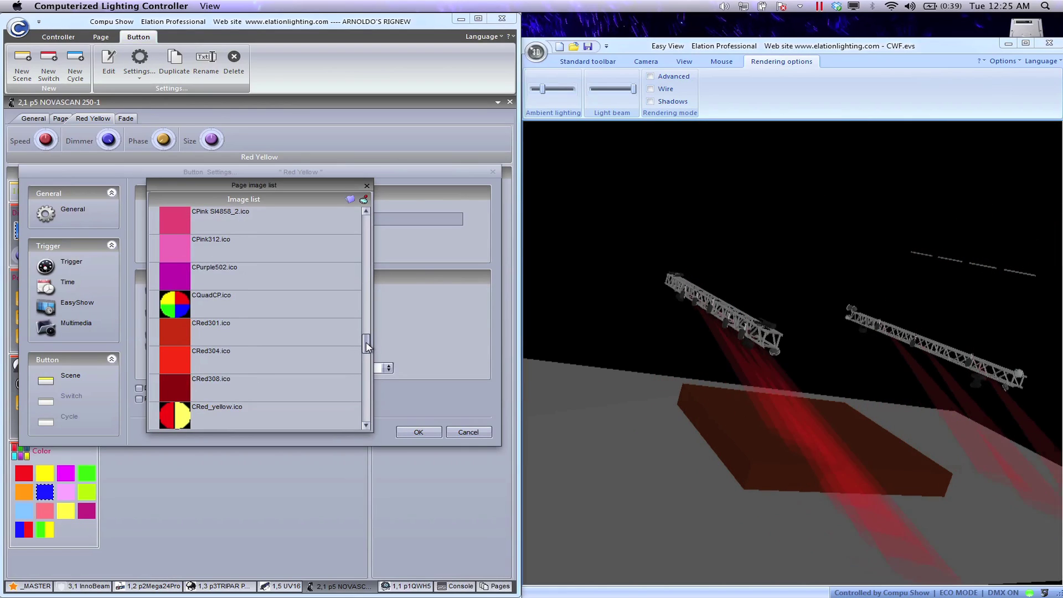
{"action": "scroll", "coordinate": [177, 378], "scroll_direction": "down", "scroll_amount": 2}
{"action": "double_click", "coordinate": [175, 304]}
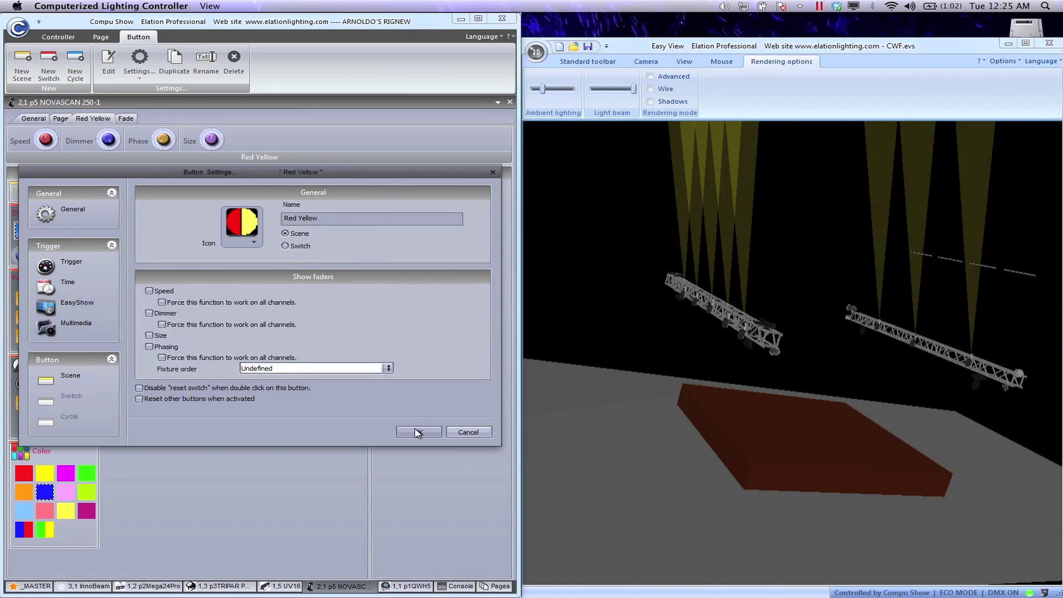
Step: Confirm the button's new icon, trigger Red Yellow, and start the circle position effect
{"action": "left_click", "coordinate": [418, 433]}
{"action": "left_click", "coordinate": [381, 198]}
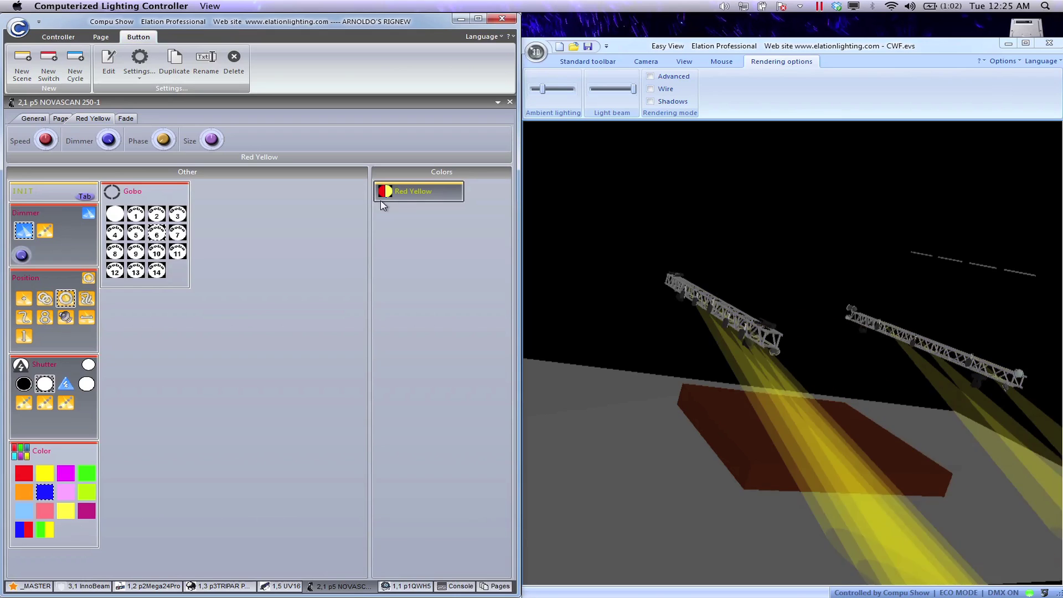
{"action": "left_click", "coordinate": [66, 299]}
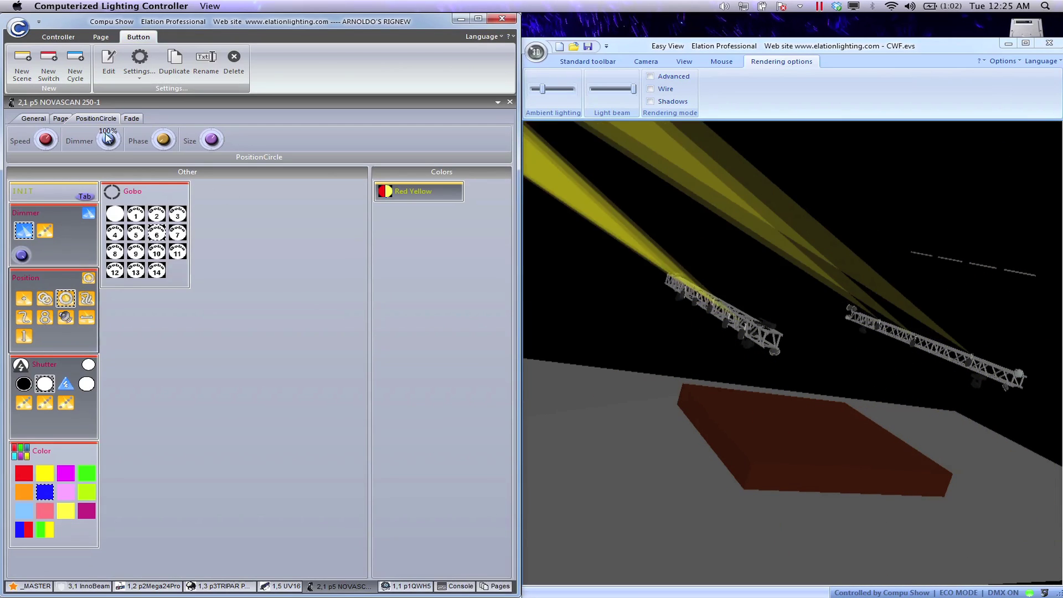
Step: Lower the circle position effect's Speed to about 30
{"action": "left_click", "coordinate": [46, 139]}
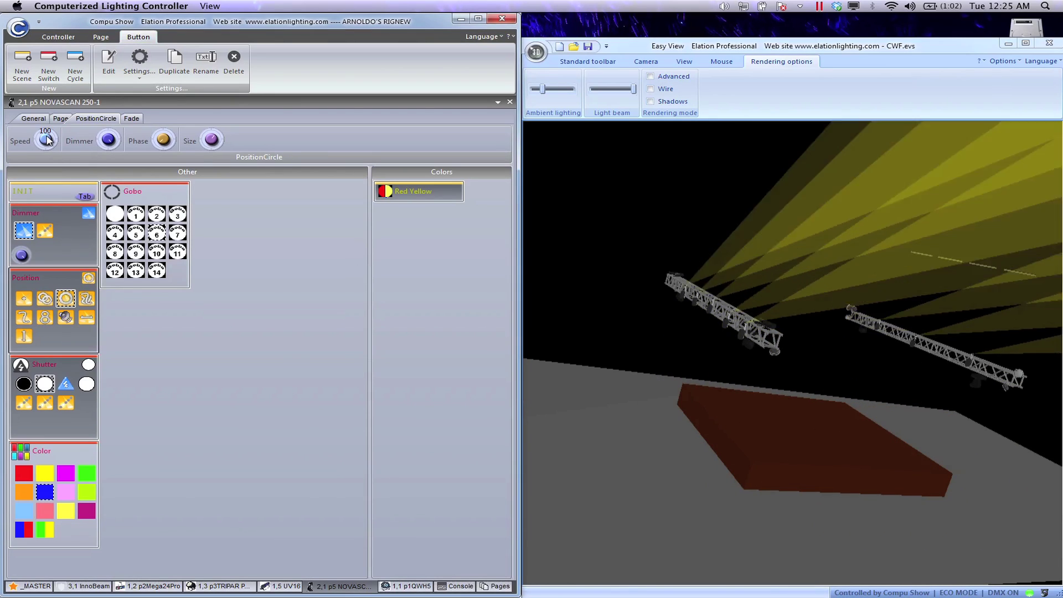
{"action": "left_click", "coordinate": [47, 141]}
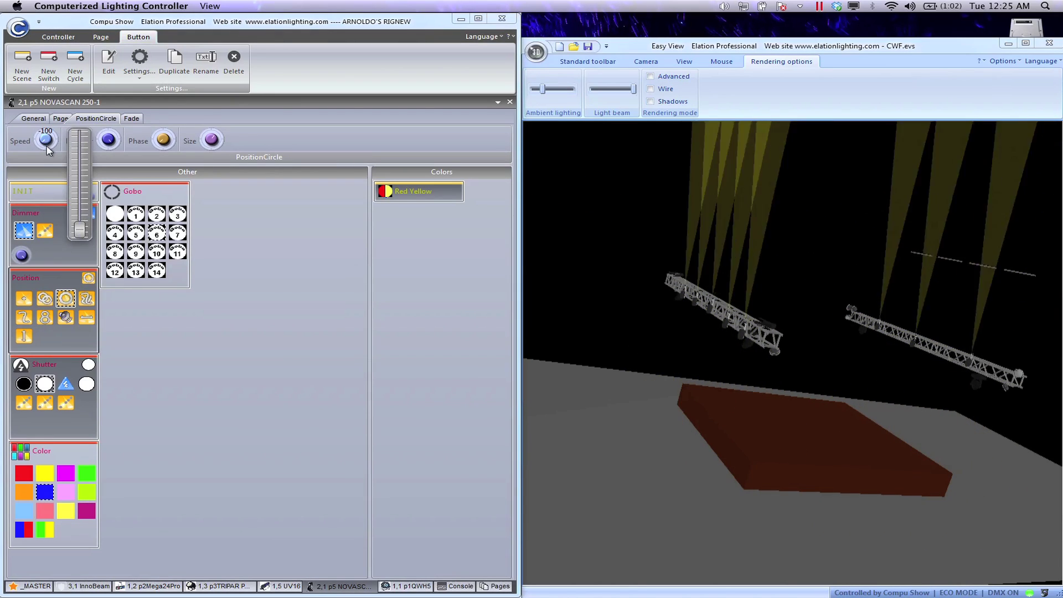
{"action": "scroll", "coordinate": [47, 148], "scroll_direction": "up", "scroll_amount": 10}
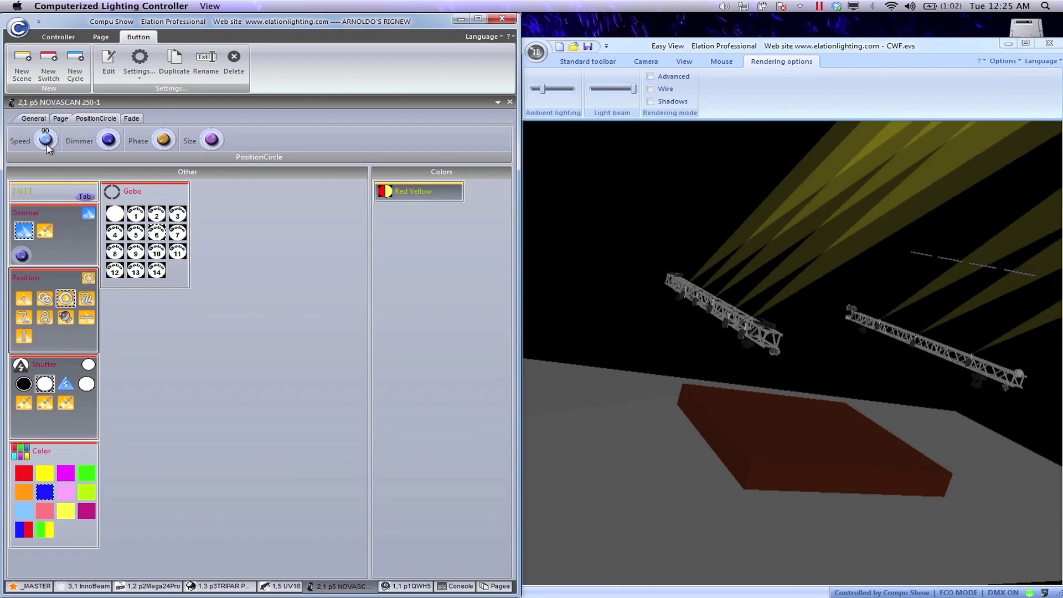
{"action": "scroll", "coordinate": [48, 149], "scroll_direction": "up", "scroll_amount": 1}
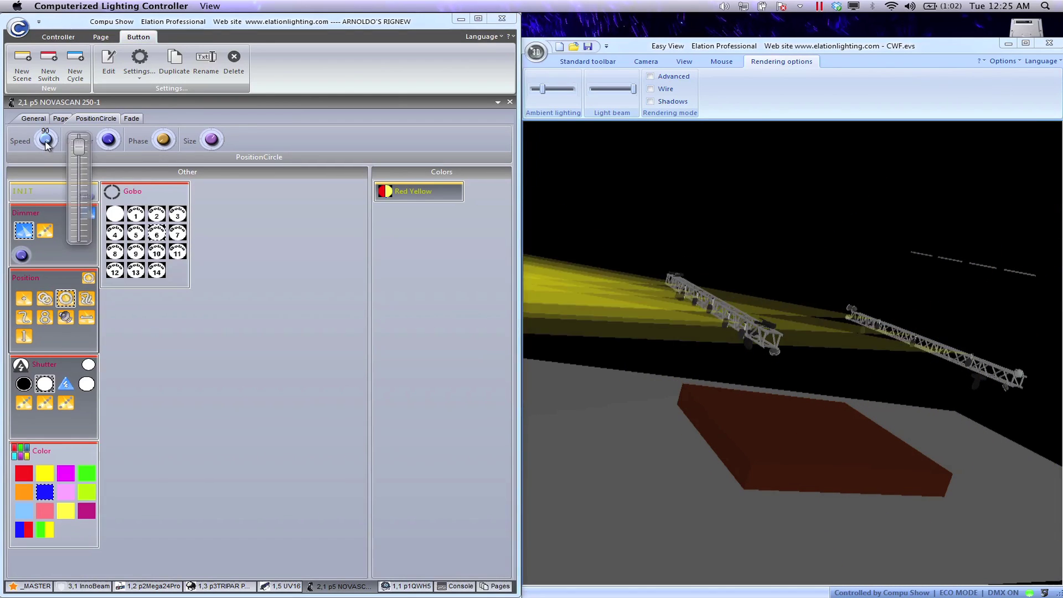
{"action": "scroll", "coordinate": [47, 148], "scroll_direction": "down", "scroll_amount": 3}
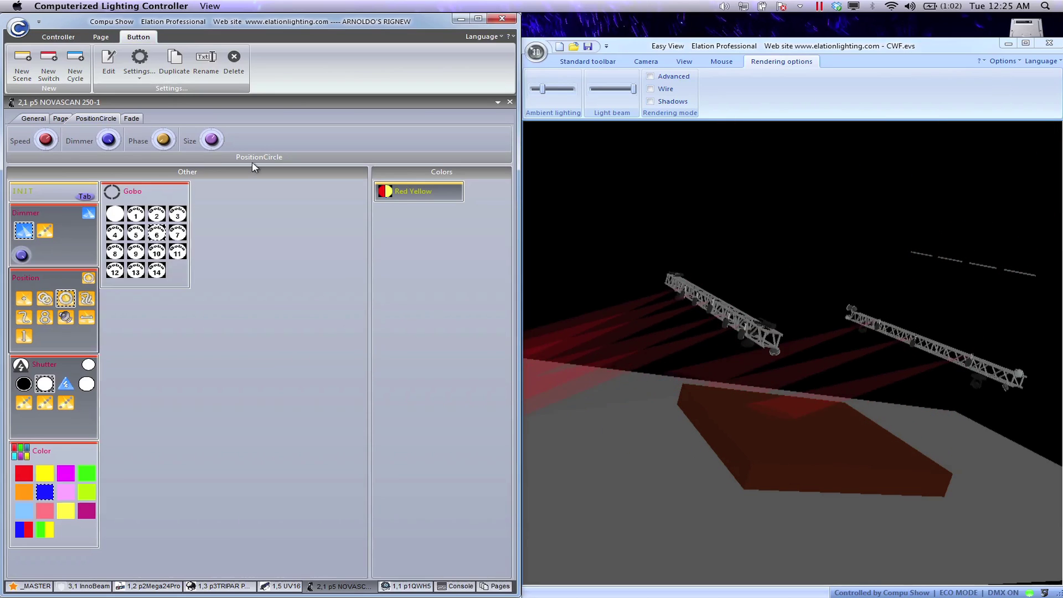
Step: Retune the Red Yellow chase speed with its Speed knob
{"action": "left_click", "coordinate": [413, 191]}
{"action": "left_click", "coordinate": [45, 141]}
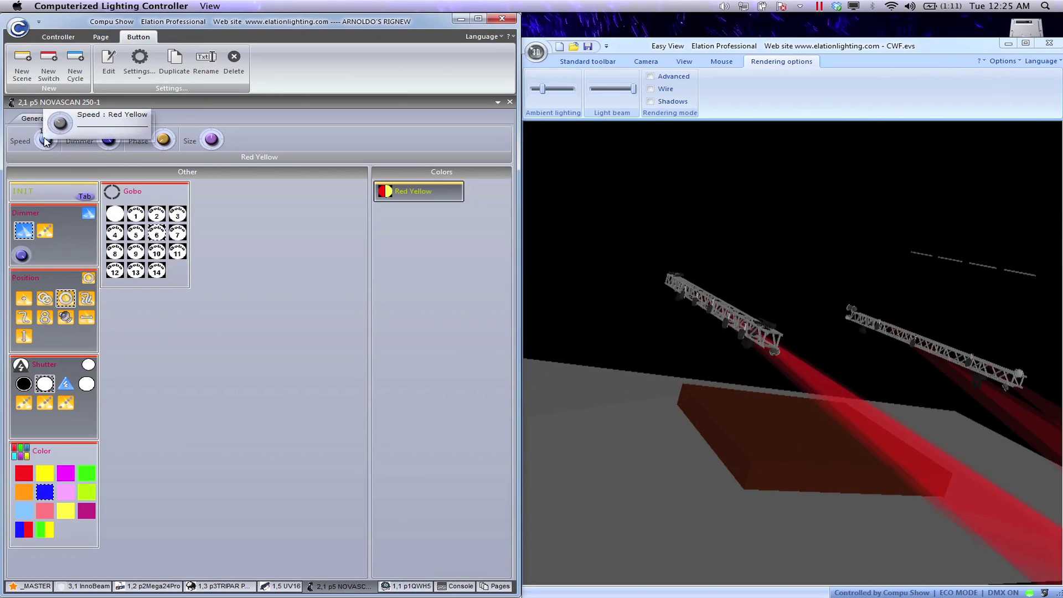
{"action": "mouse_move", "coordinate": [172, 146]}
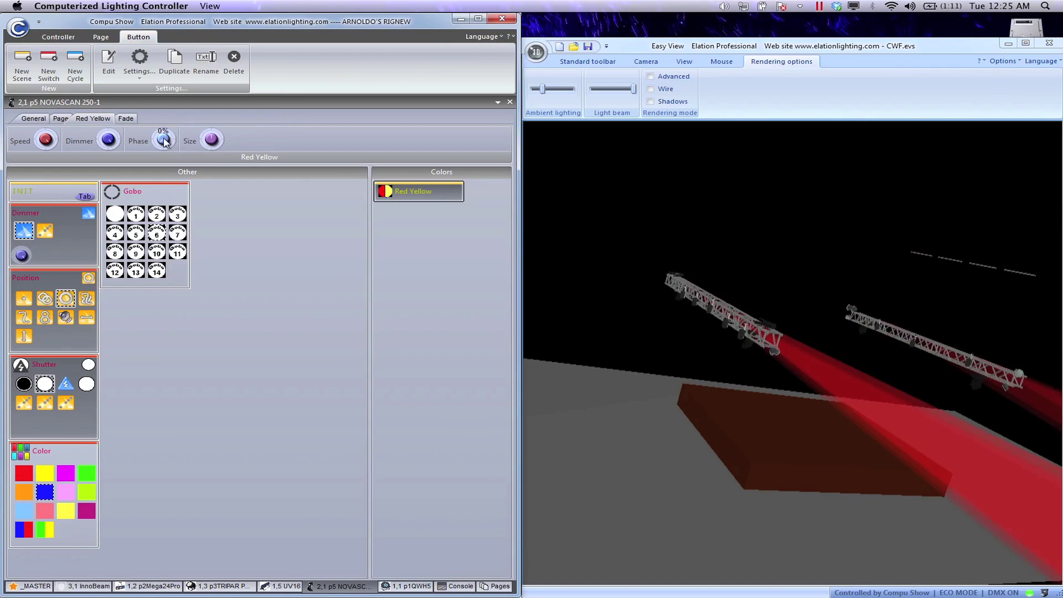
{"action": "left_click", "coordinate": [44, 120]}
Step: Set the page Speed to -28 and lower the page Dimmer to 0%
{"action": "left_click", "coordinate": [61, 118]}
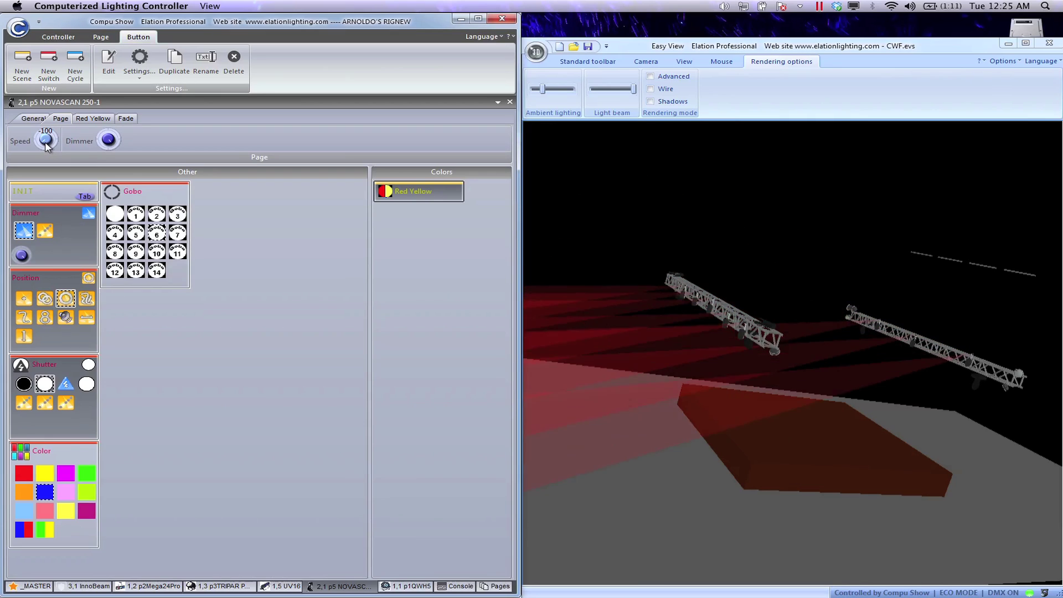
{"action": "left_click", "coordinate": [46, 138]}
{"action": "left_click", "coordinate": [46, 138]}
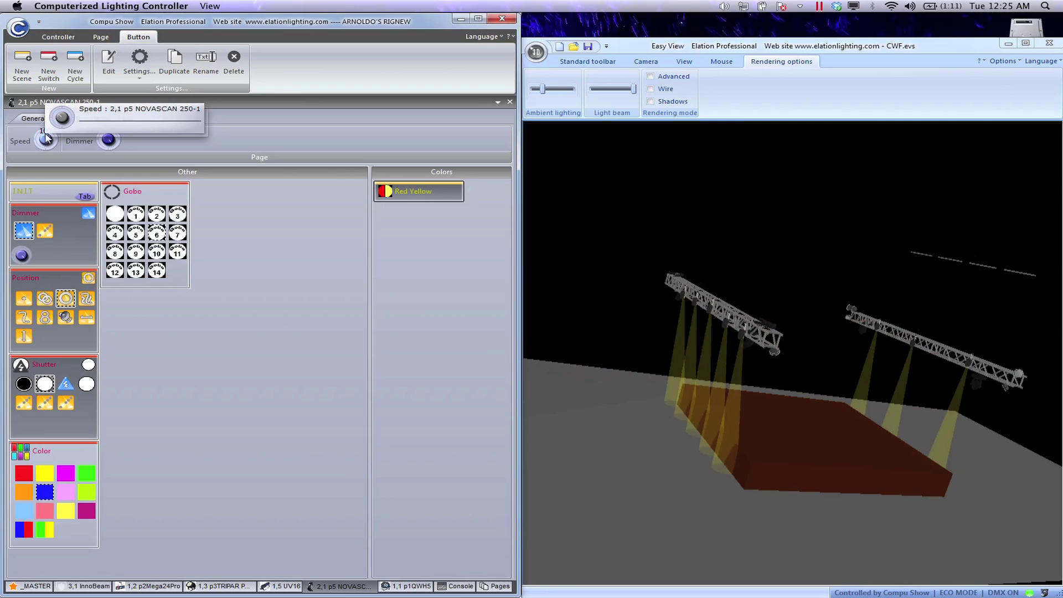
{"action": "left_click", "coordinate": [46, 140]}
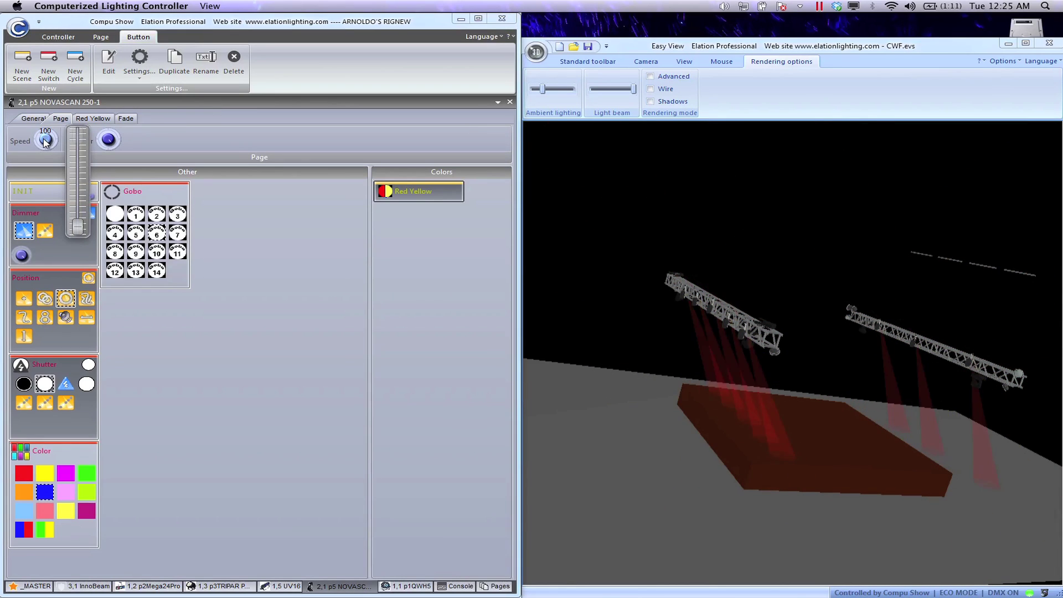
{"action": "left_click_drag", "start_coordinate": [46, 142], "coordinate": [55, 144]}
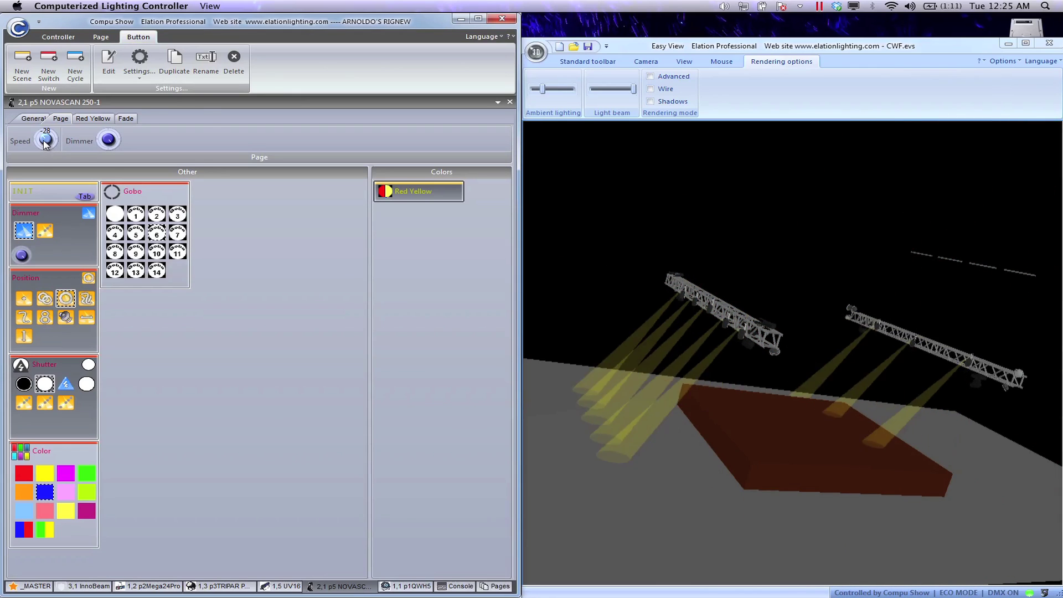
{"action": "mouse_move", "coordinate": [110, 141]}
{"action": "left_click_drag", "start_coordinate": [109, 141], "coordinate": [105, 166]}
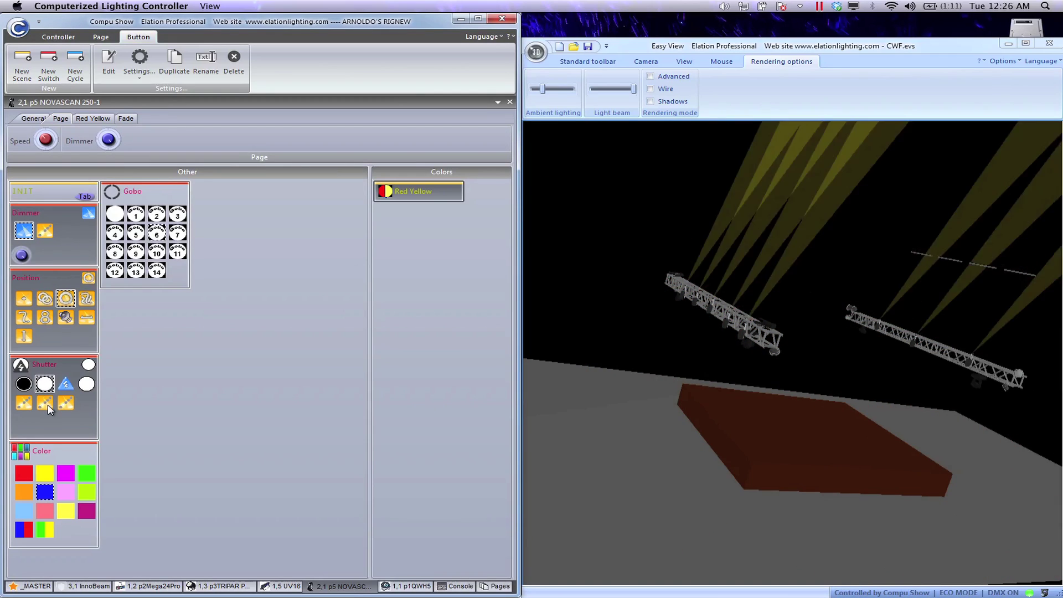
Step: Add the Shutter chaser effect and raise its Phase to about 87%
{"action": "left_click", "coordinate": [47, 404]}
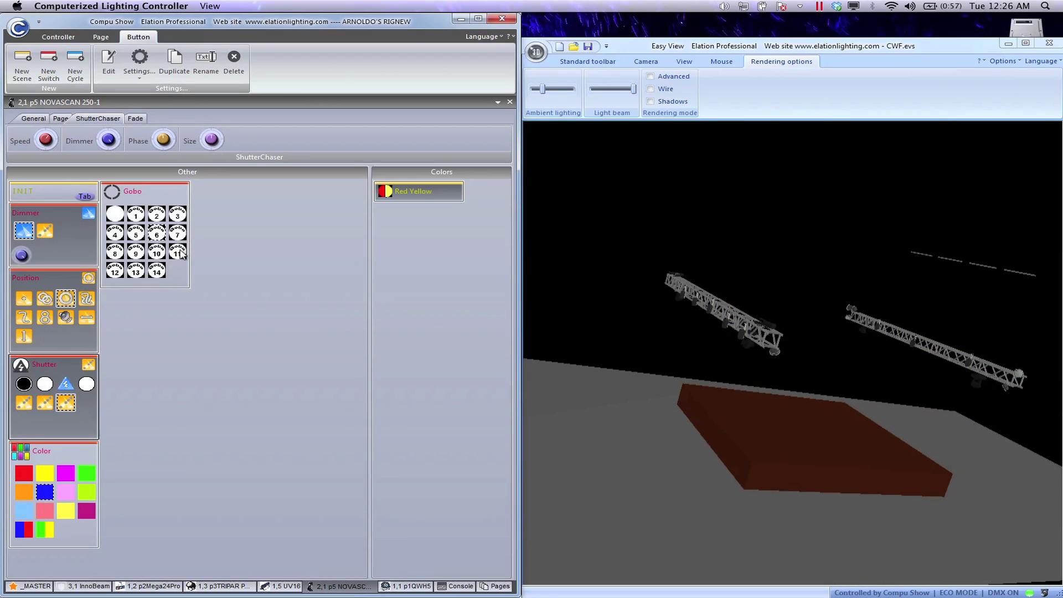
{"action": "mouse_move", "coordinate": [163, 142]}
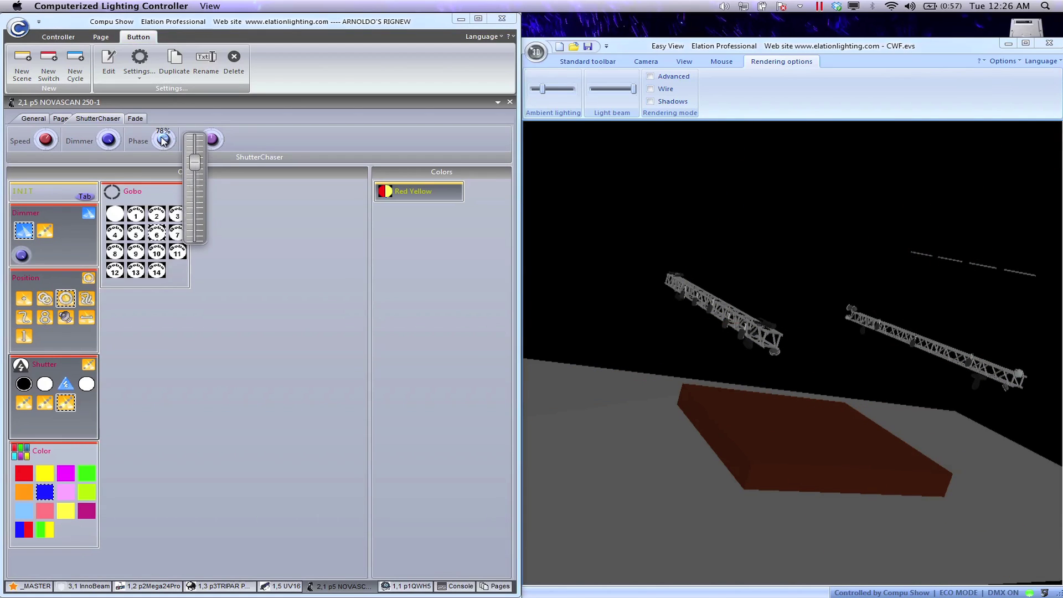
{"action": "scroll", "coordinate": [164, 143], "scroll_direction": "up", "scroll_amount": 3}
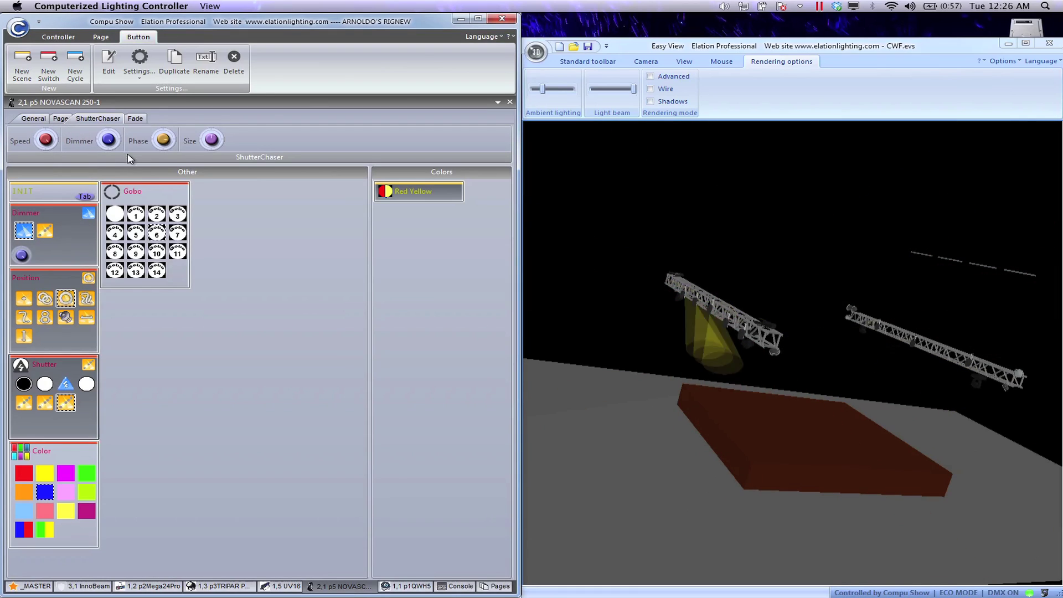
Step: Retune the circle position effect's speed to -100
{"action": "left_click", "coordinate": [66, 299]}
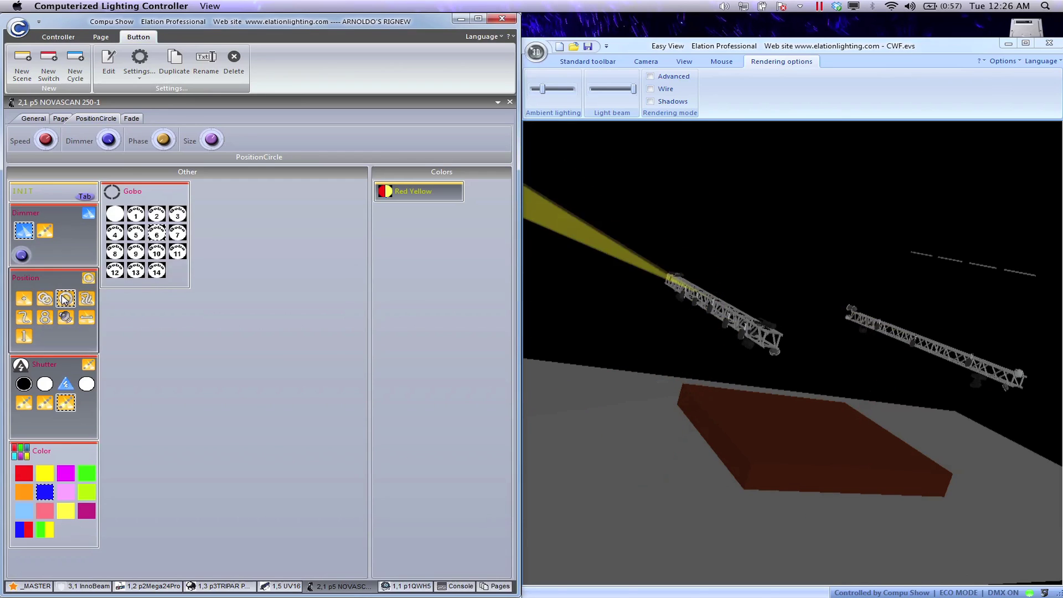
{"action": "left_click", "coordinate": [47, 142]}
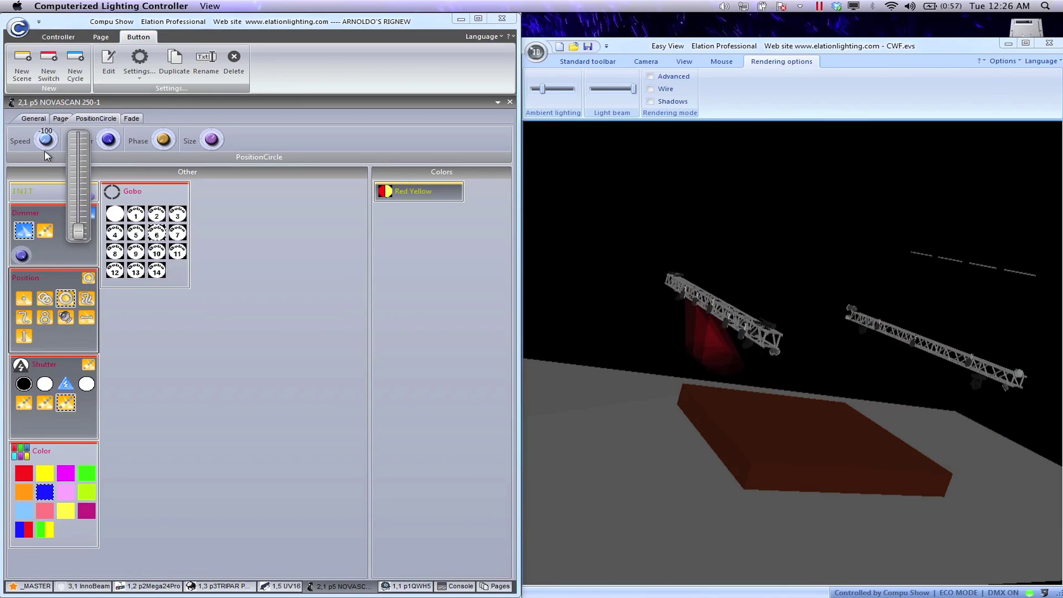
{"action": "left_click", "coordinate": [44, 150]}
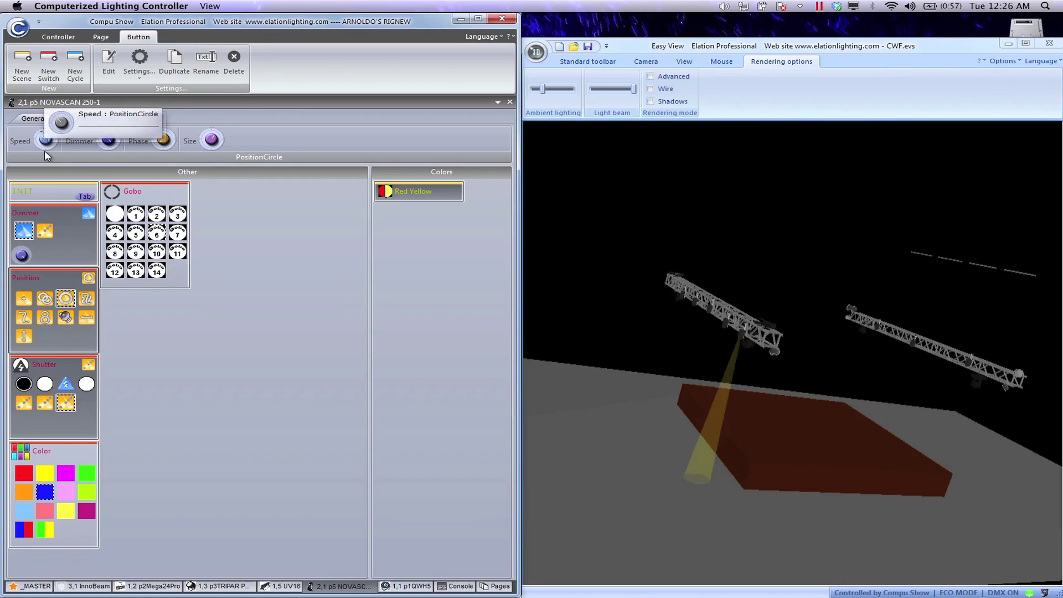